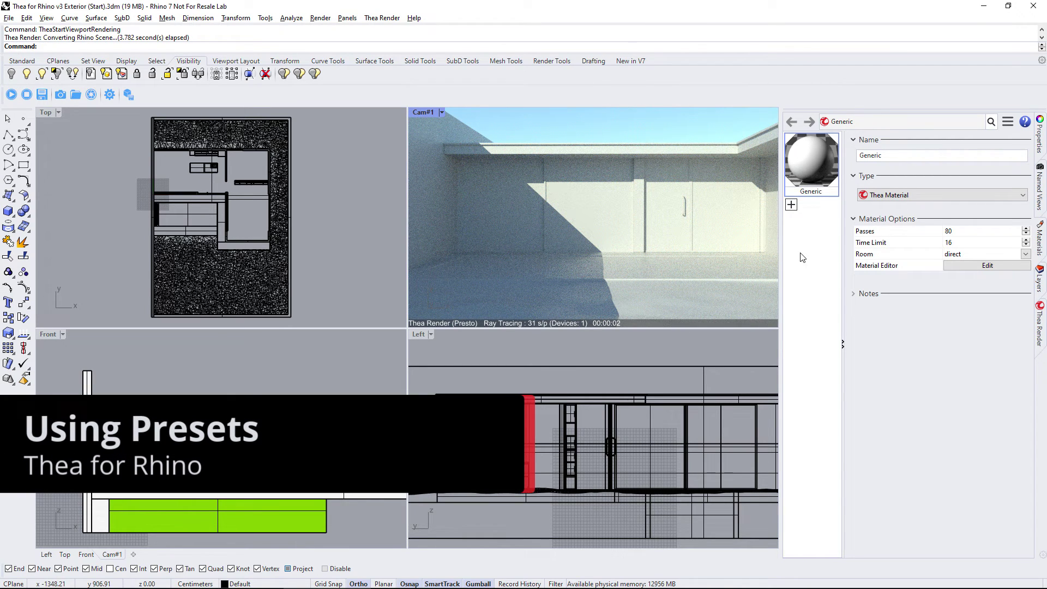
# Step: Add a Thea material named Glass and assign it to the window panes
pyautogui.click(791, 205)
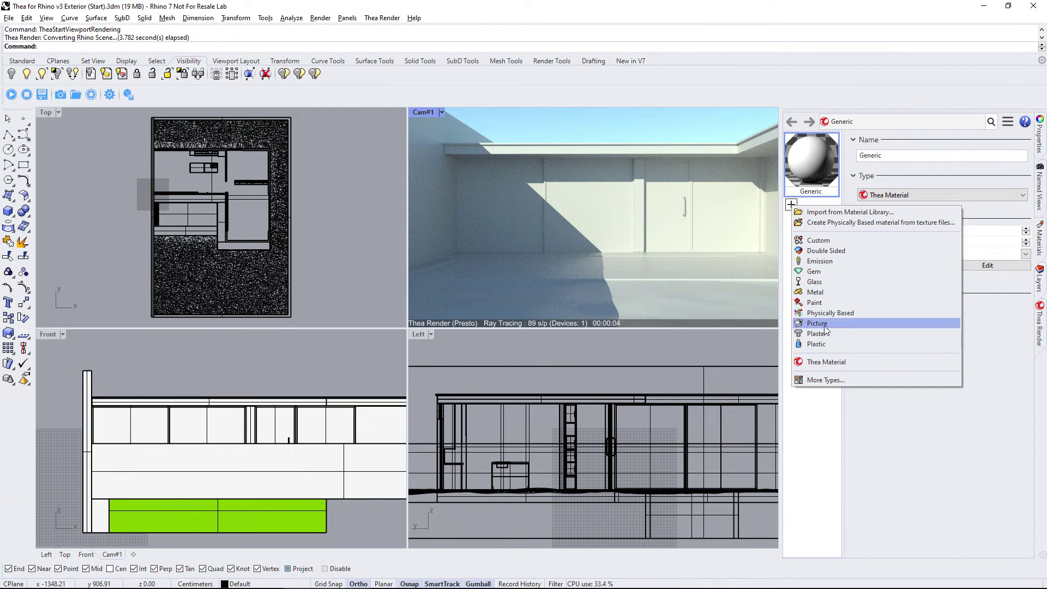
pyautogui.click(828, 361)
pyautogui.write('Glass')
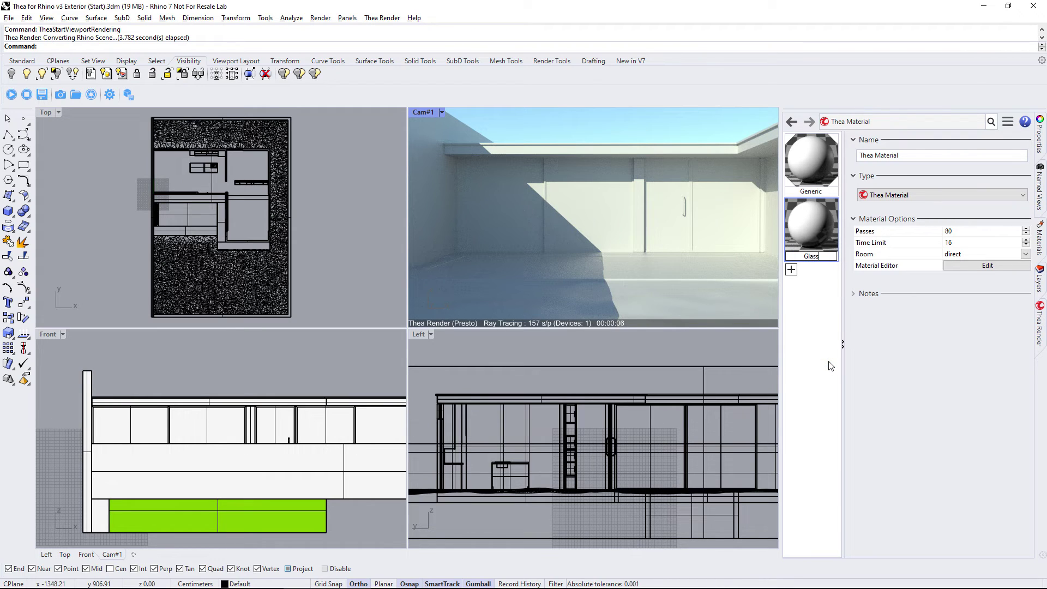
pyautogui.press('Return')
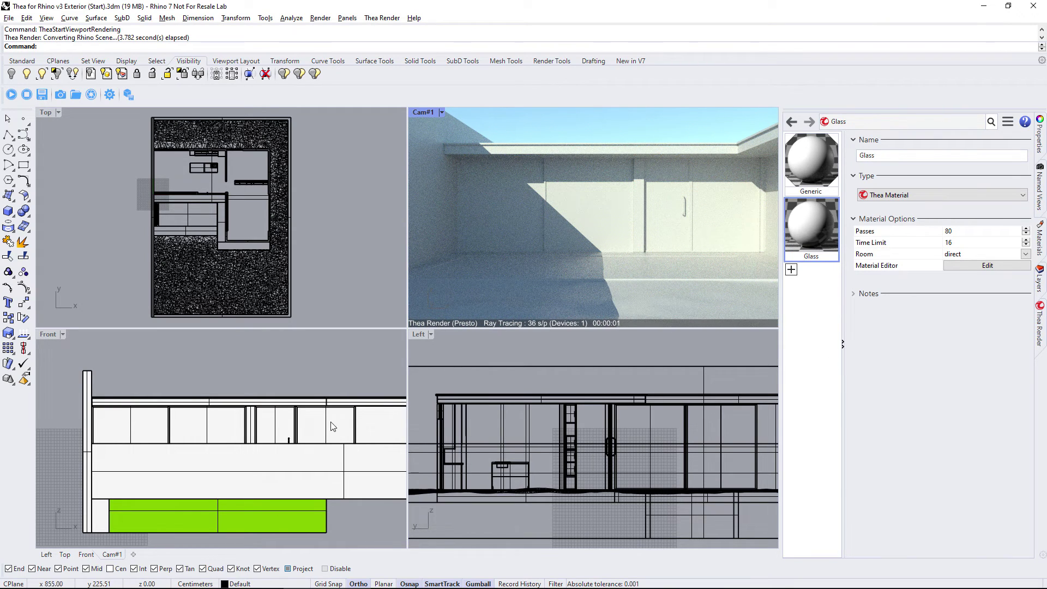
pyautogui.click(227, 434)
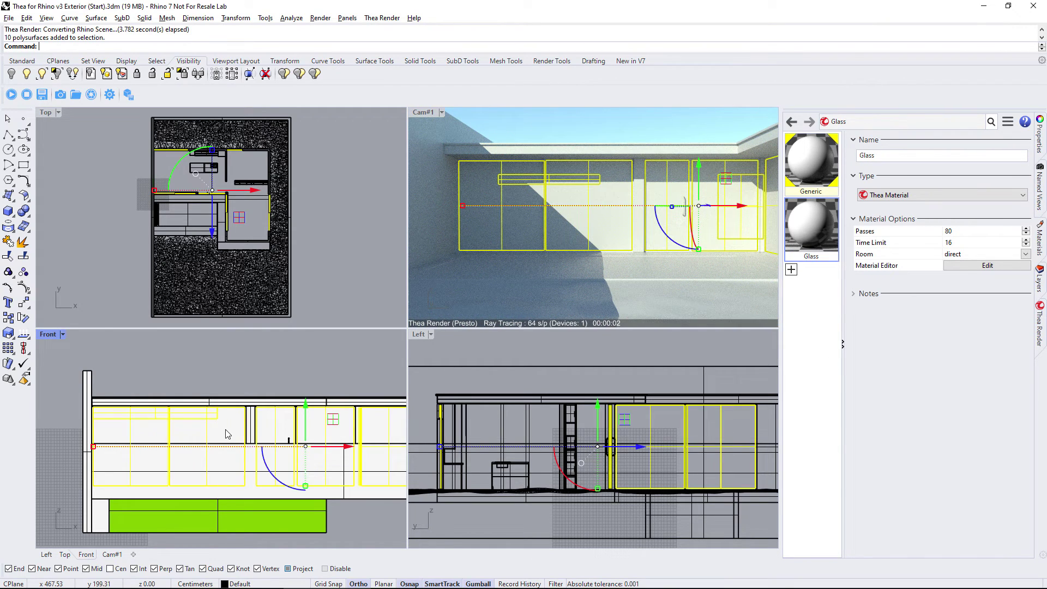
pyautogui.rightClick(811, 229)
pyautogui.click(842, 159)
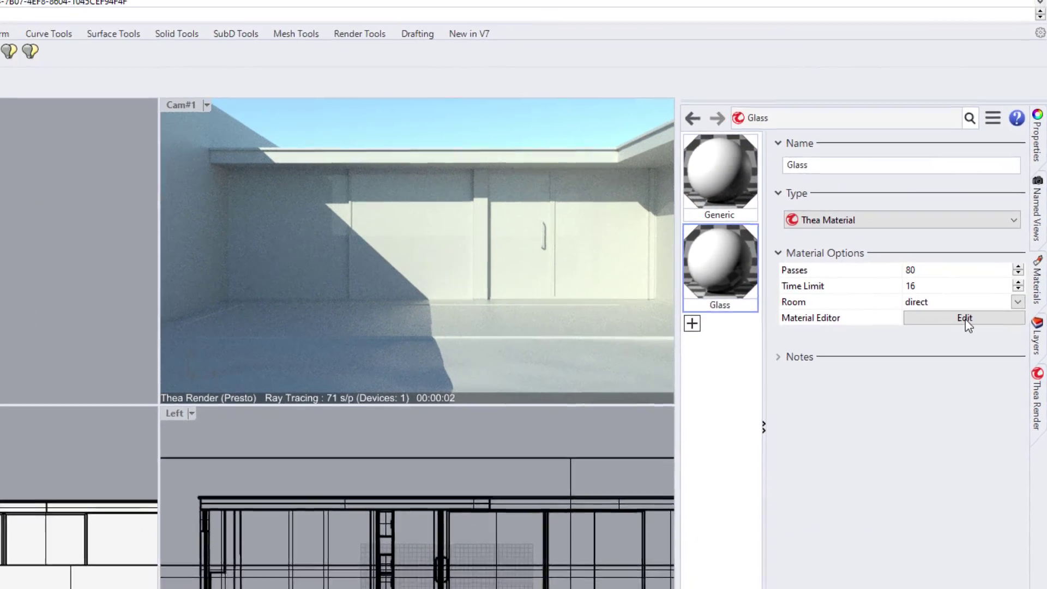
# Step: Reset the Glass material to the Thin Glass preset
pyautogui.click(958, 332)
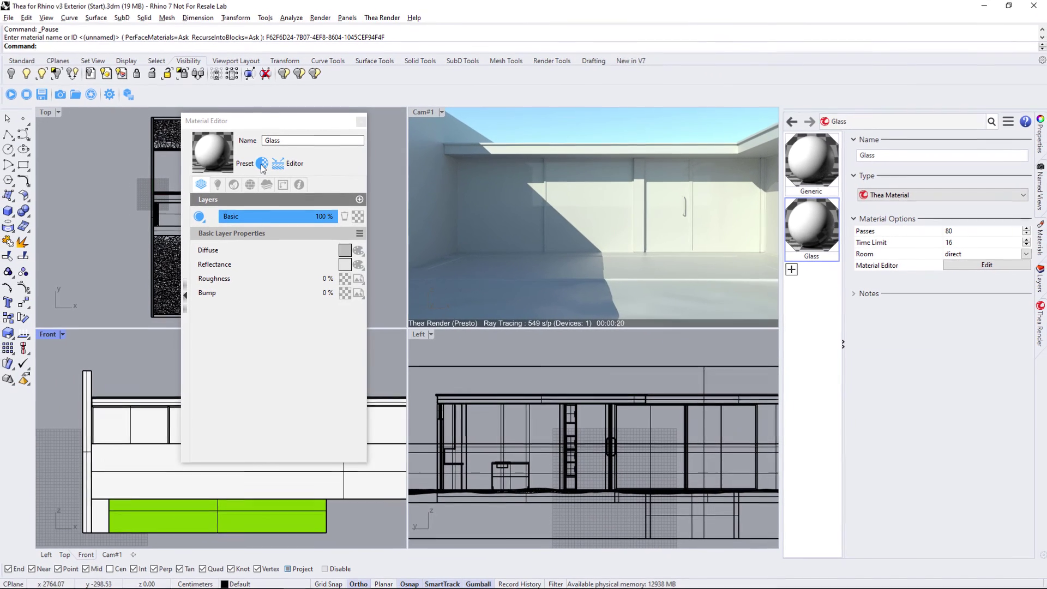
pyautogui.click(211, 94)
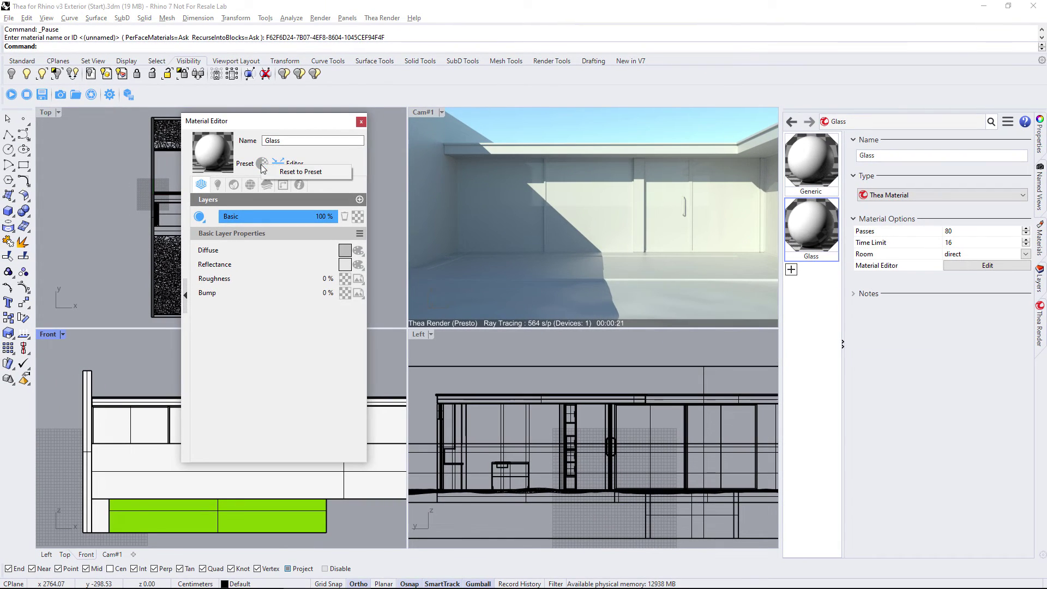
pyautogui.click(293, 171)
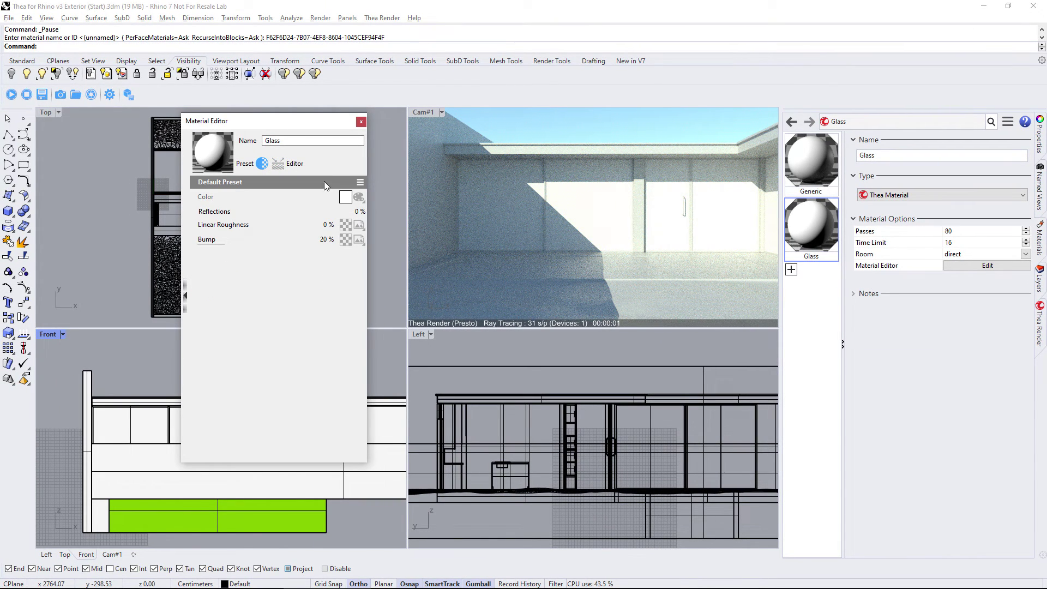
pyautogui.click(360, 182)
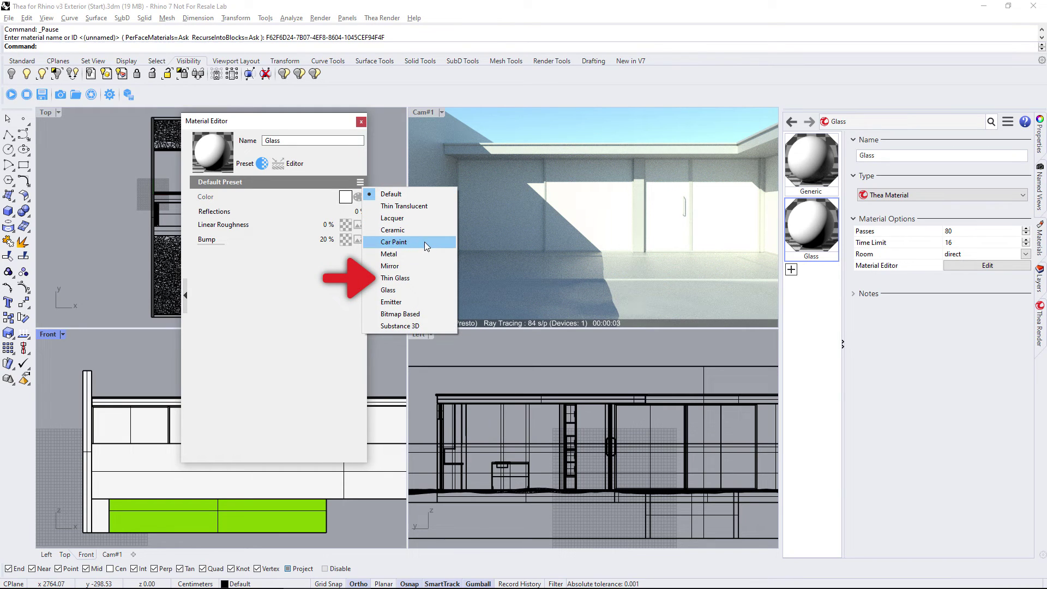
pyautogui.click(429, 279)
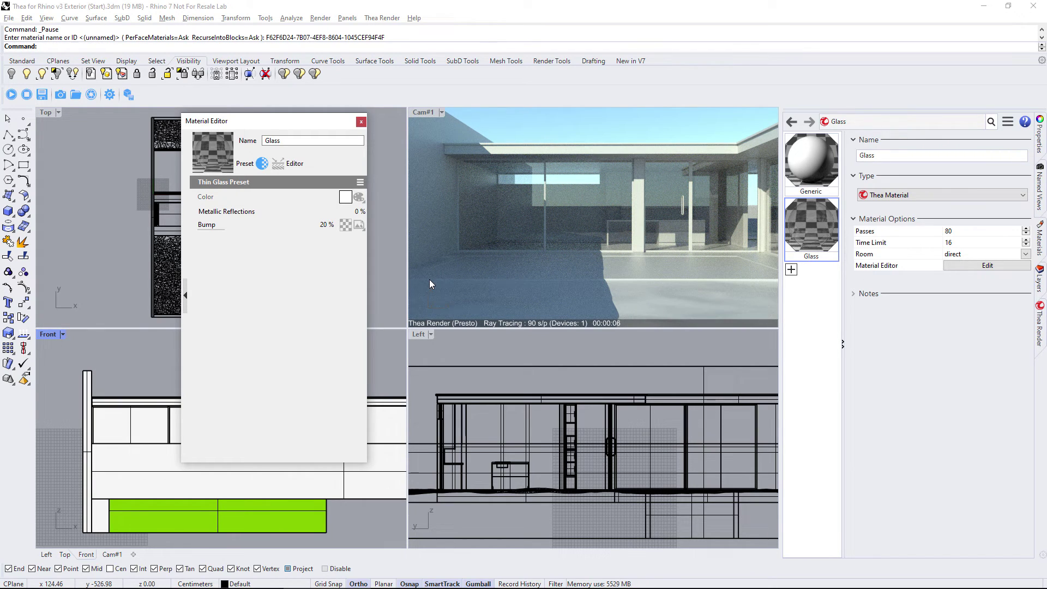
# Step: Add a Thea material named Metal and assign it to the window frame group
pyautogui.click(791, 269)
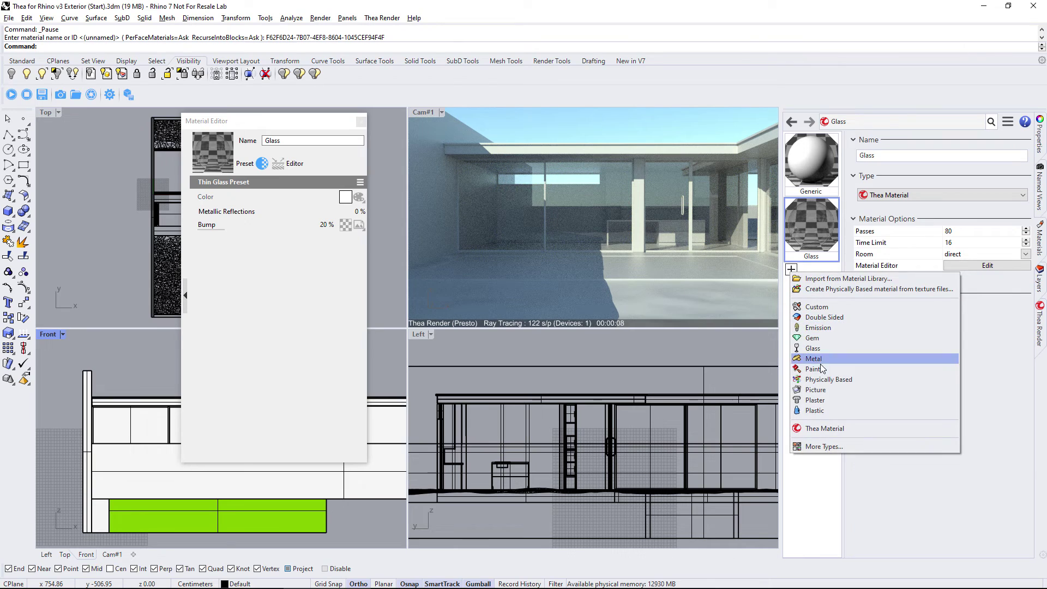
pyautogui.click(826, 429)
pyautogui.write('Metal')
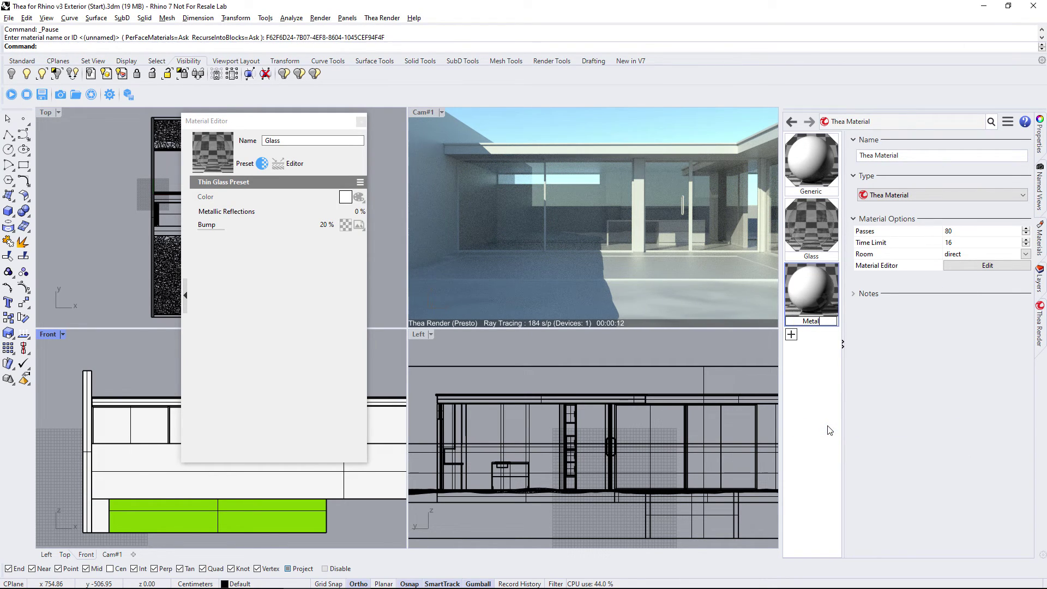
pyautogui.press('Return')
pyautogui.click(544, 181)
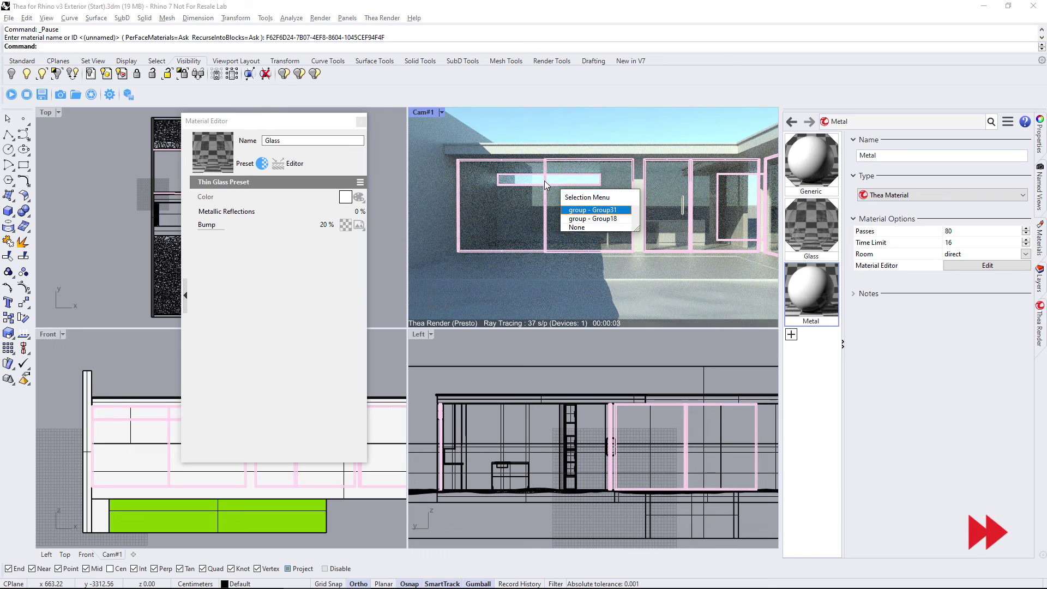
pyautogui.click(589, 210)
pyautogui.rightClick(811, 292)
pyautogui.click(850, 175)
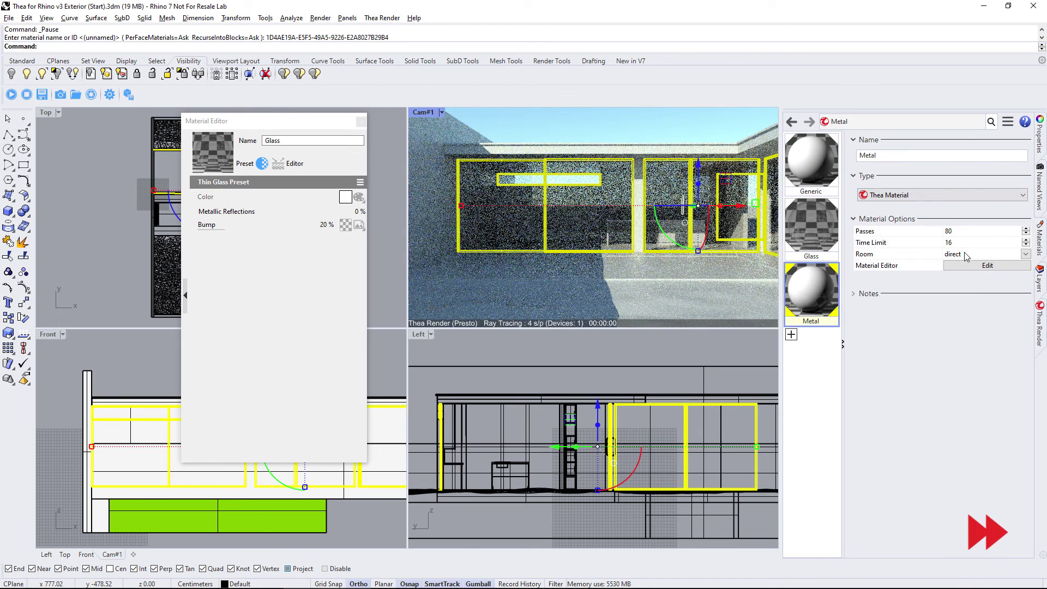
# Step: Reset Metal to the Metal preset with 55% roughness and a grey colour
pyautogui.click(987, 265)
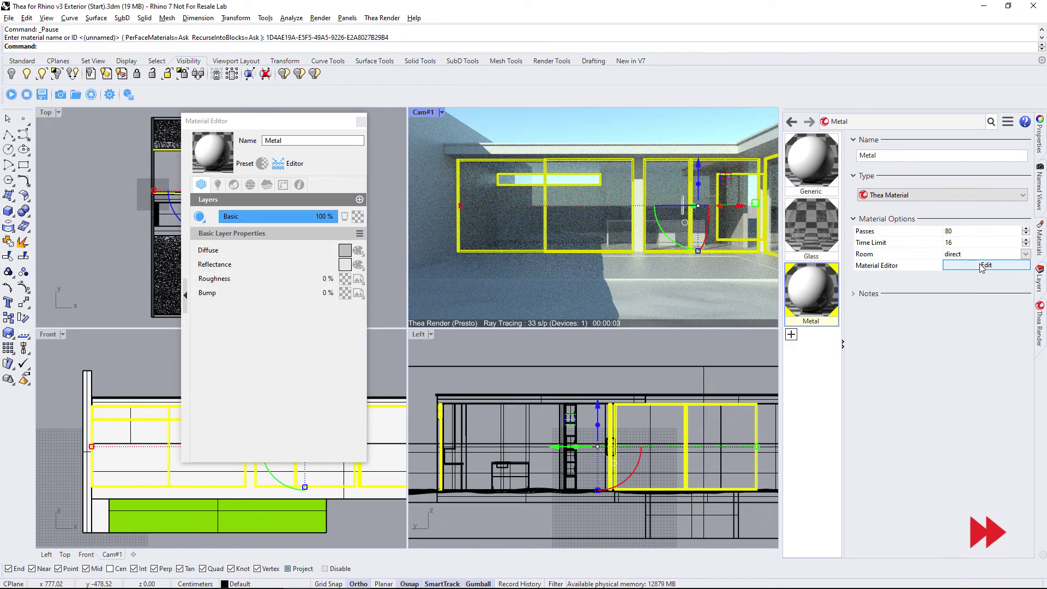
pyautogui.click(262, 163)
pyautogui.click(294, 173)
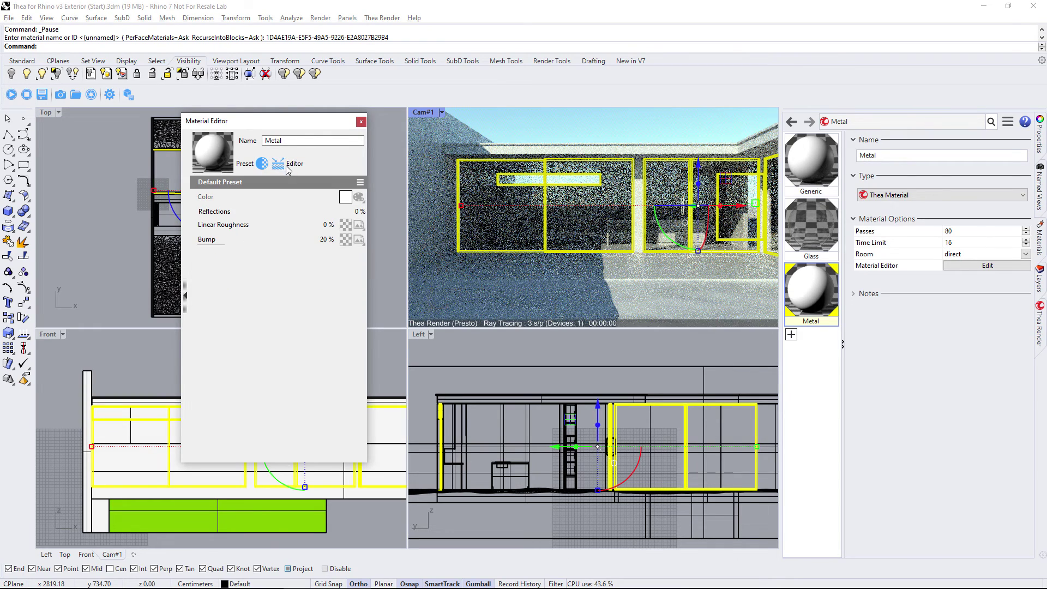
pyautogui.click(359, 182)
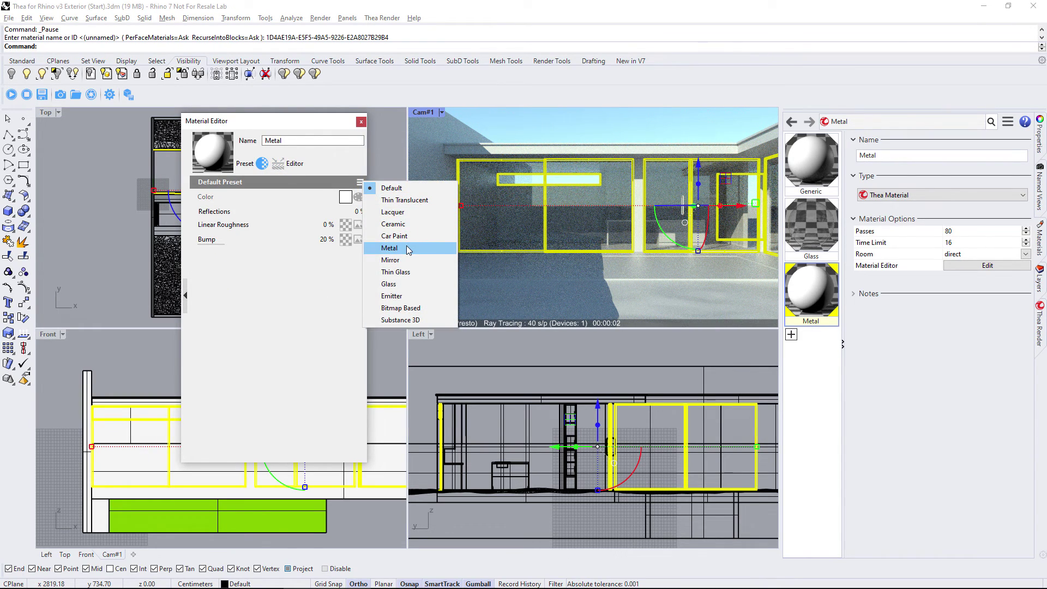
pyautogui.click(389, 248)
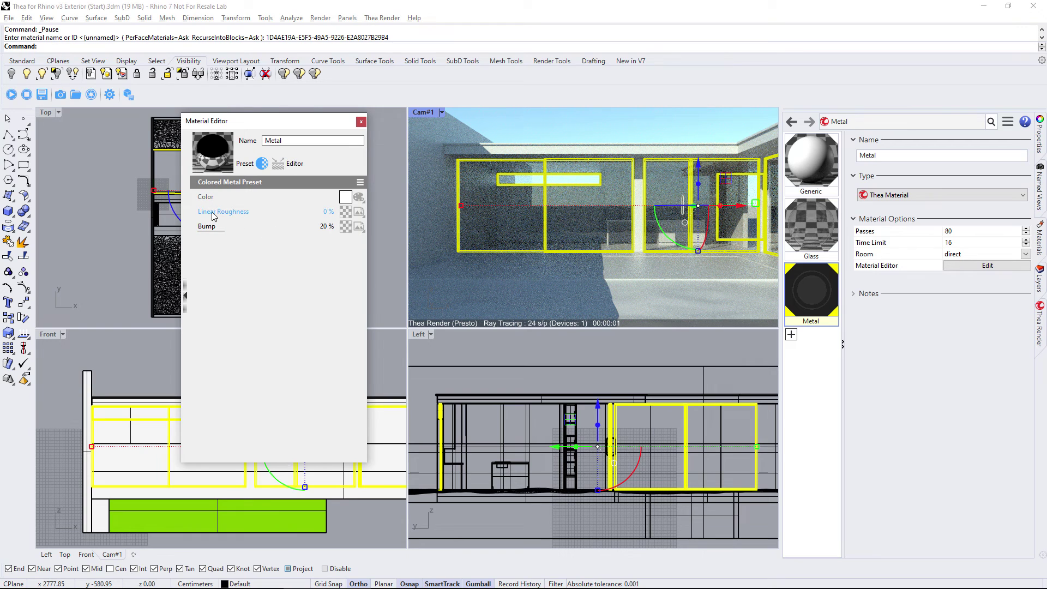
pyautogui.click(273, 213)
pyautogui.click(278, 198)
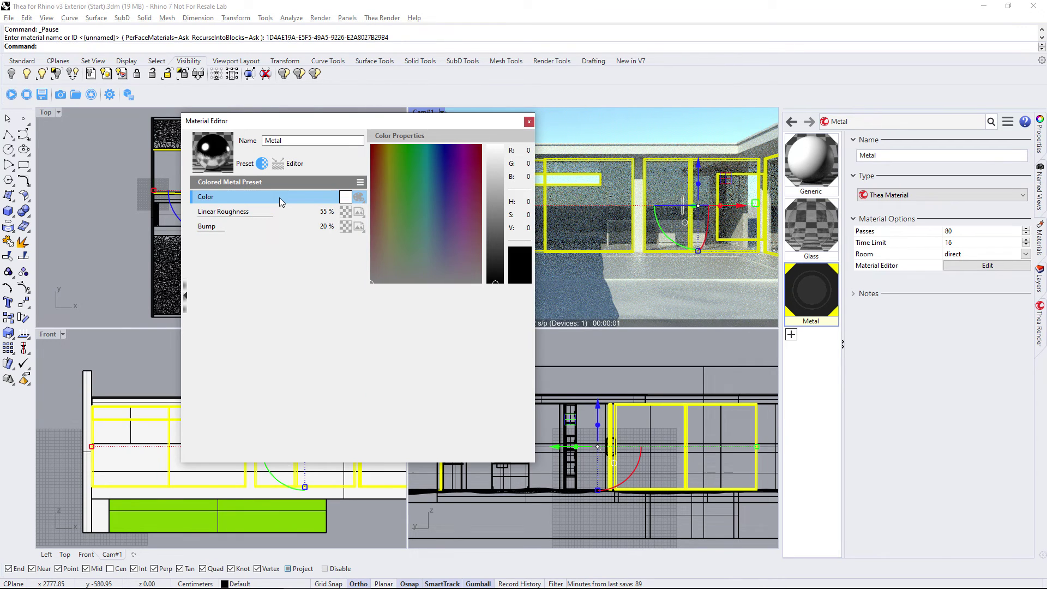
pyautogui.click(495, 208)
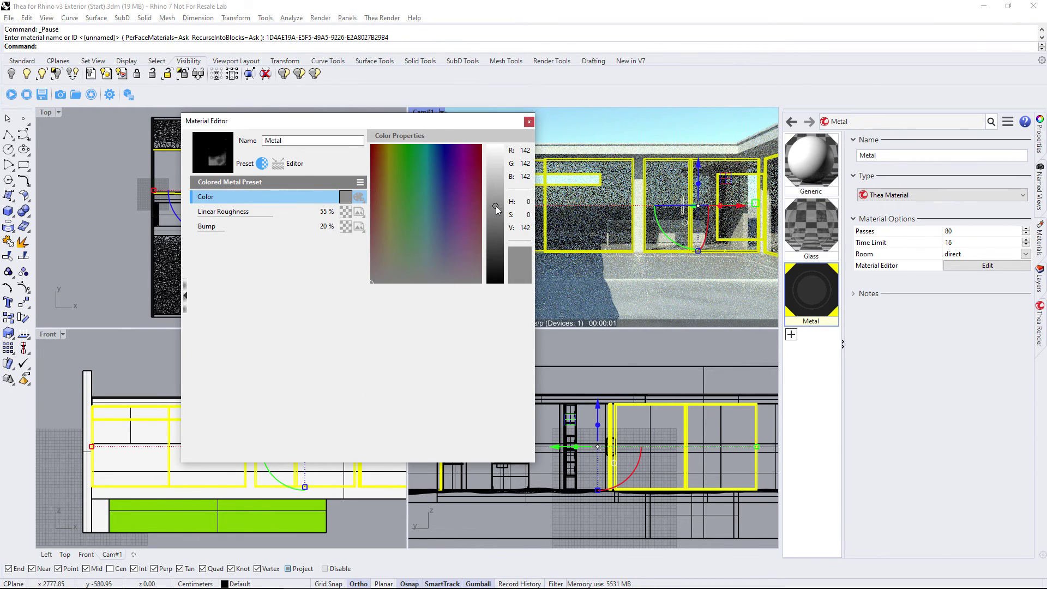
pyautogui.click(529, 123)
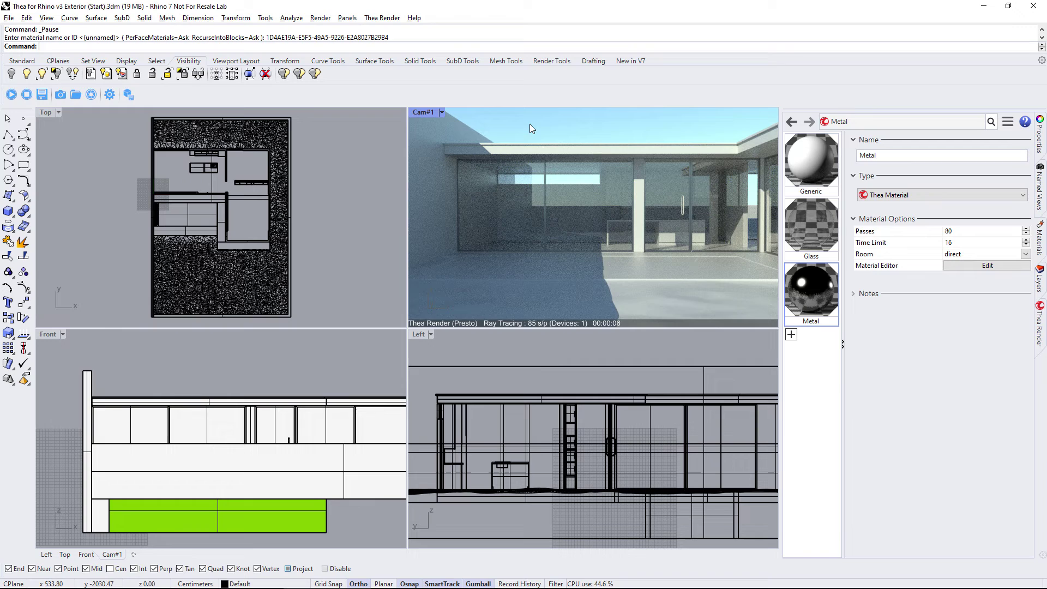
# Step: Add a Thea material named Wooden Deck and switch it to a Substance 3D preset
pyautogui.click(790, 336)
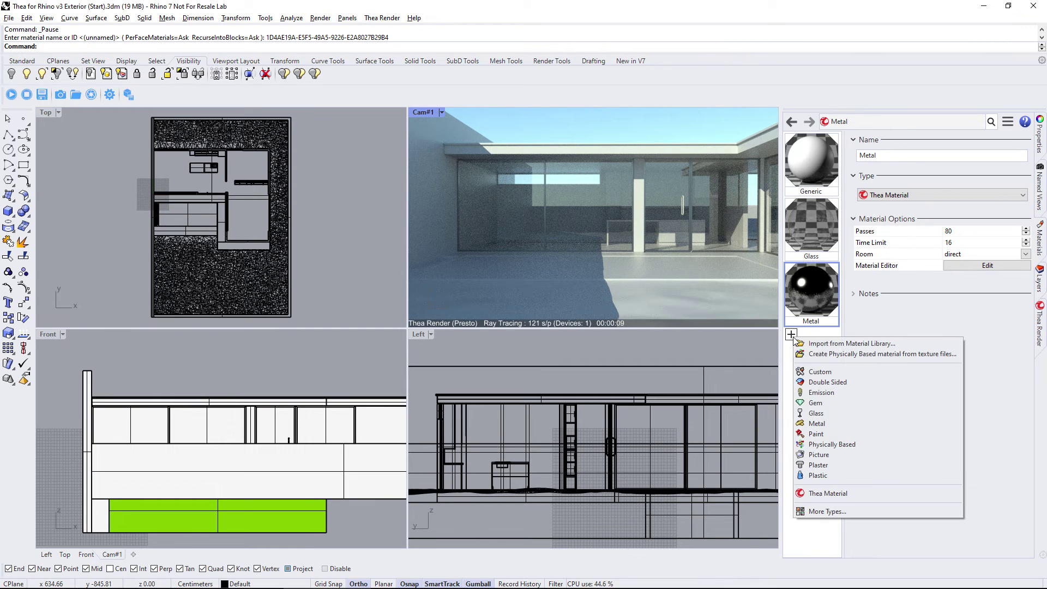
pyautogui.click(846, 493)
pyautogui.write('Wooden Deck')
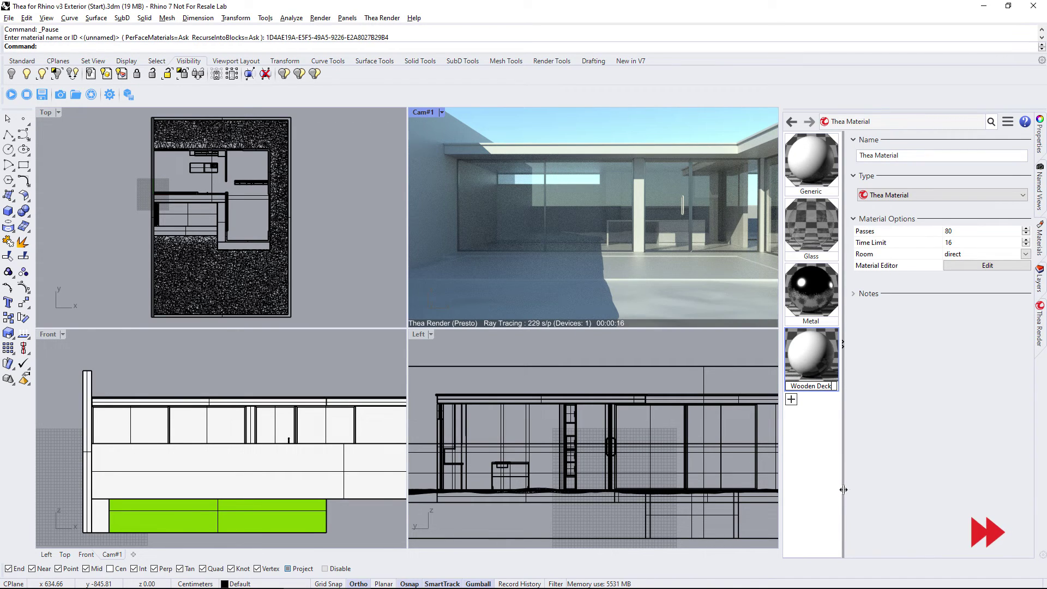
pyautogui.press('Return')
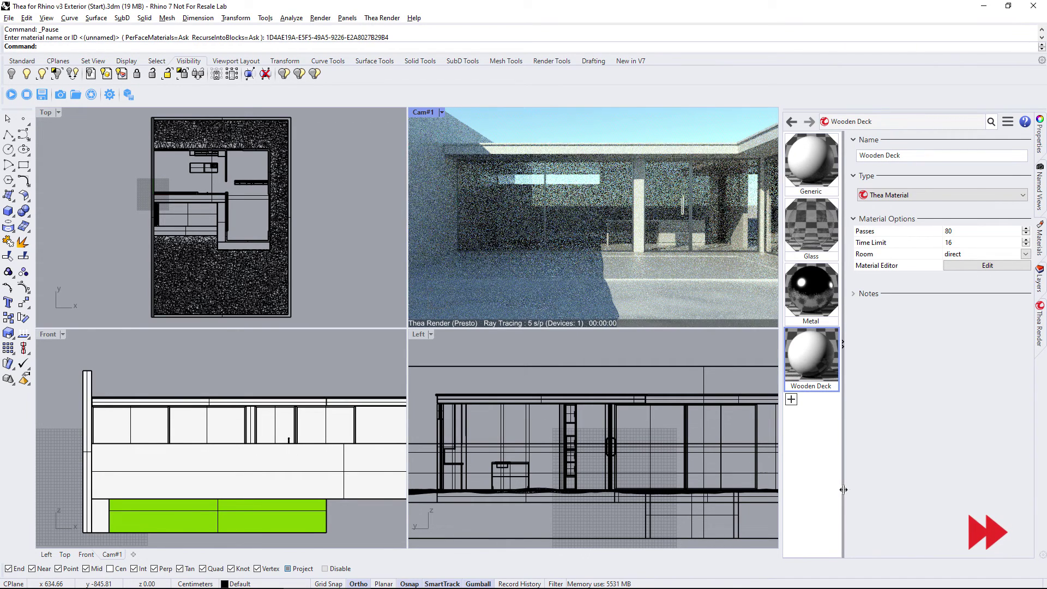
pyautogui.click(987, 265)
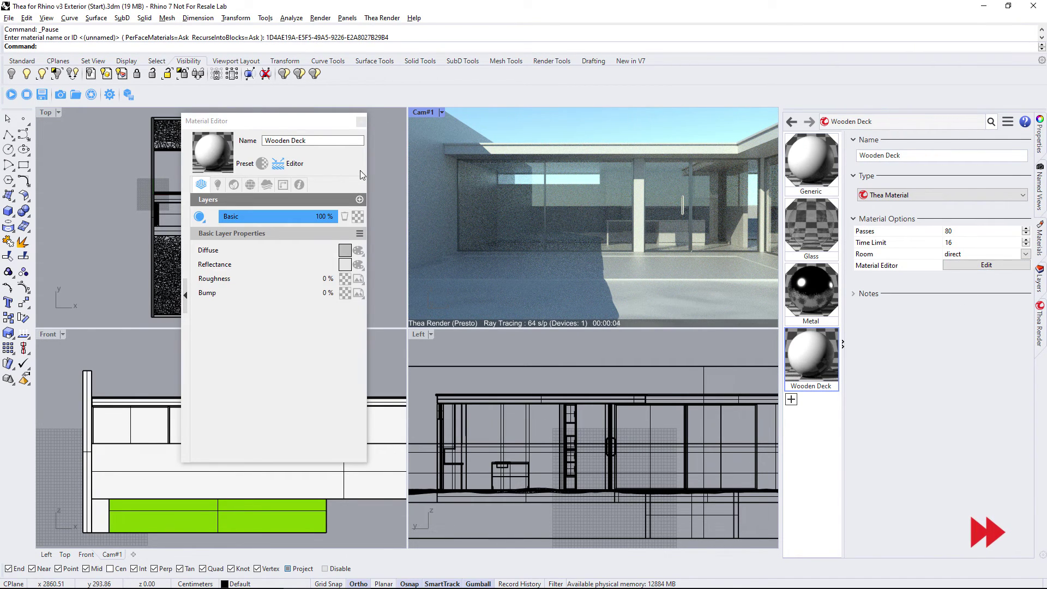
pyautogui.click(262, 164)
pyautogui.click(302, 174)
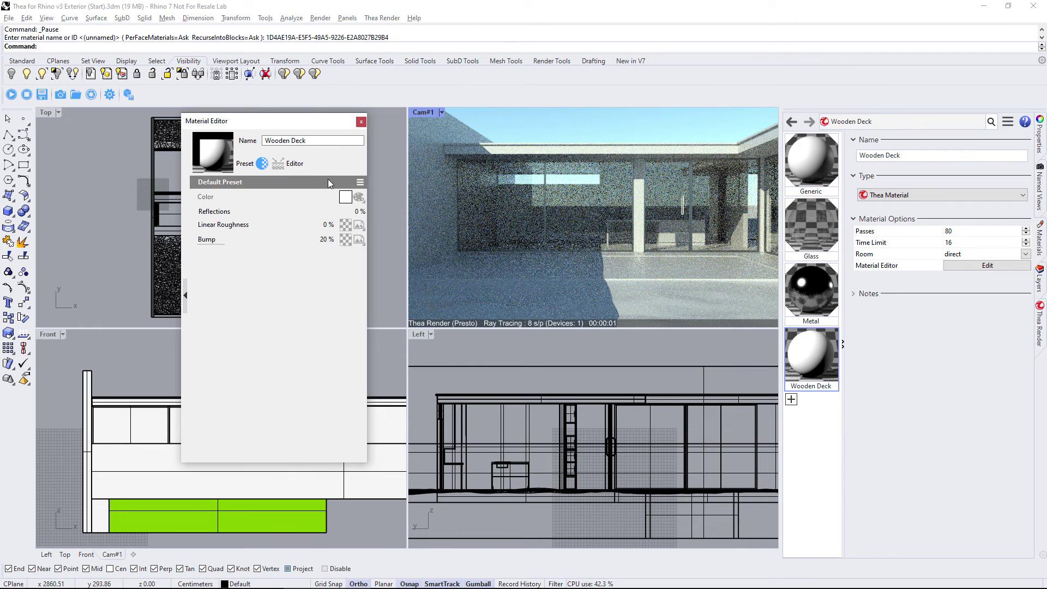
pyautogui.click(359, 182)
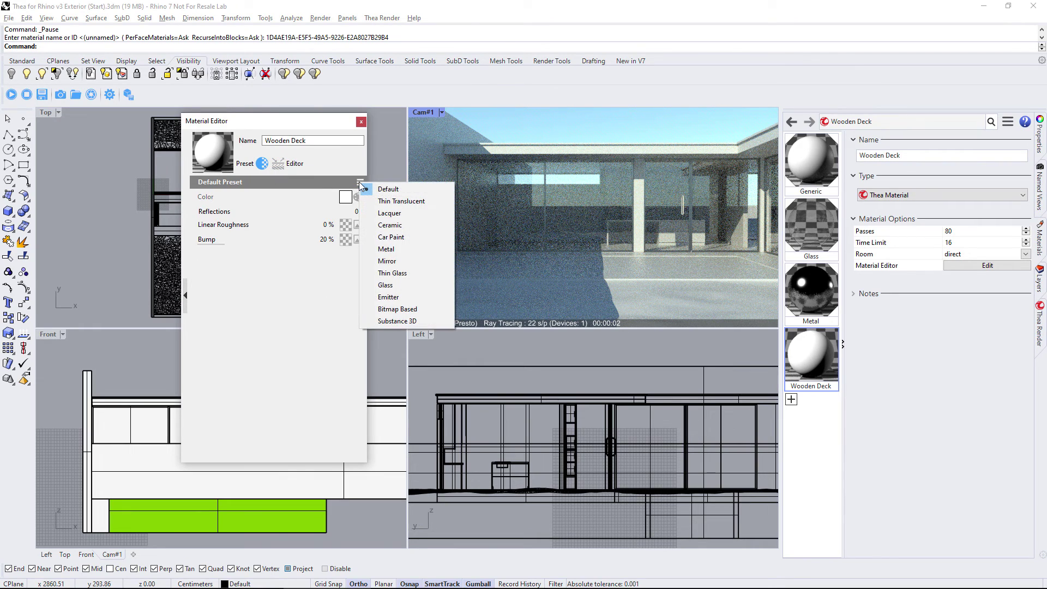
pyautogui.click(397, 320)
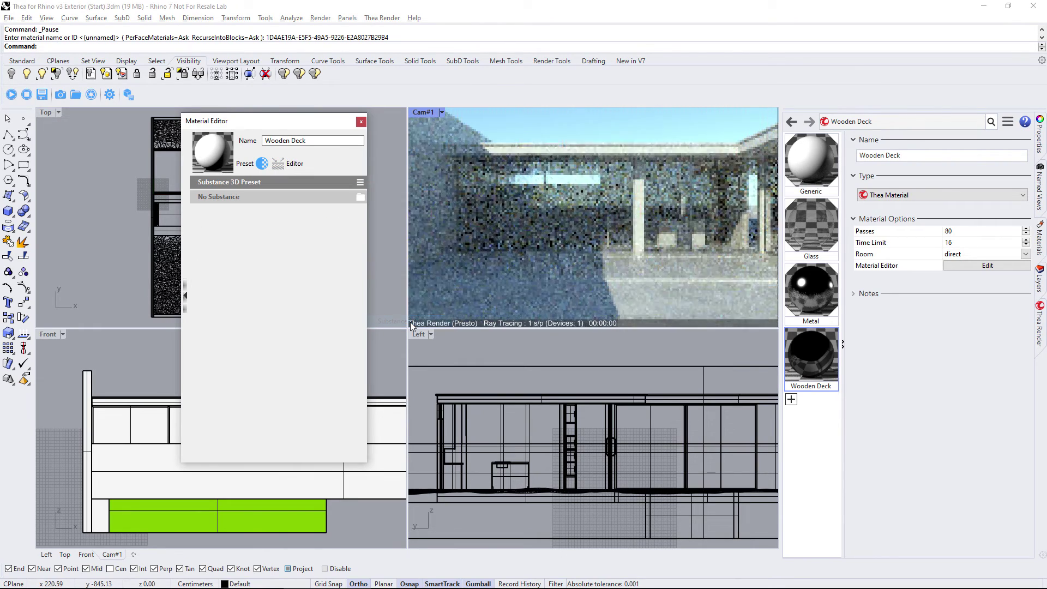
# Step: Load weathered_wooden_decking.sbsar from the project assets folder
pyautogui.click(360, 198)
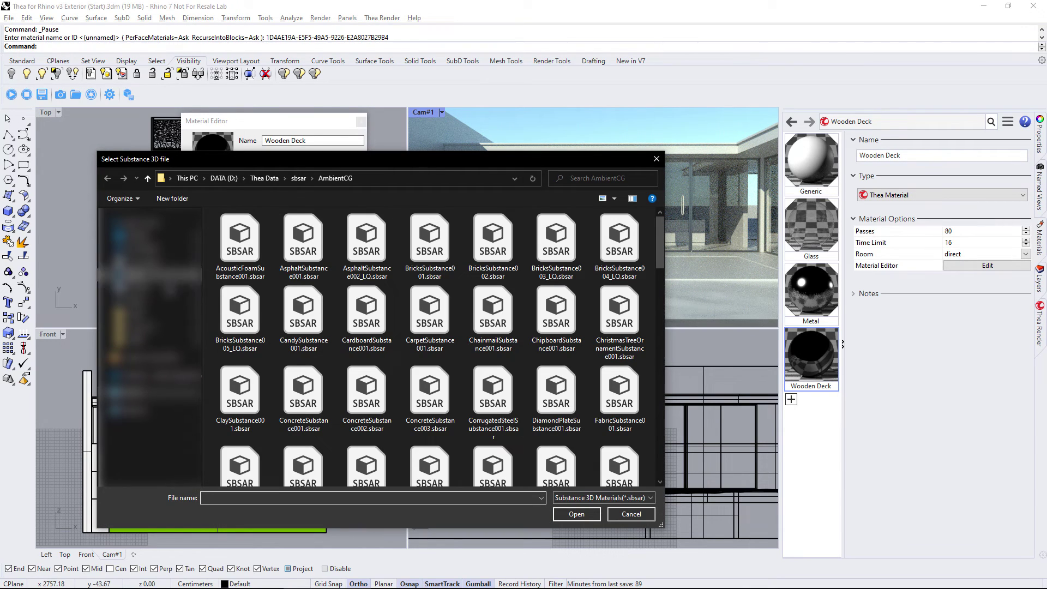
pyautogui.click(148, 315)
pyautogui.click(231, 265)
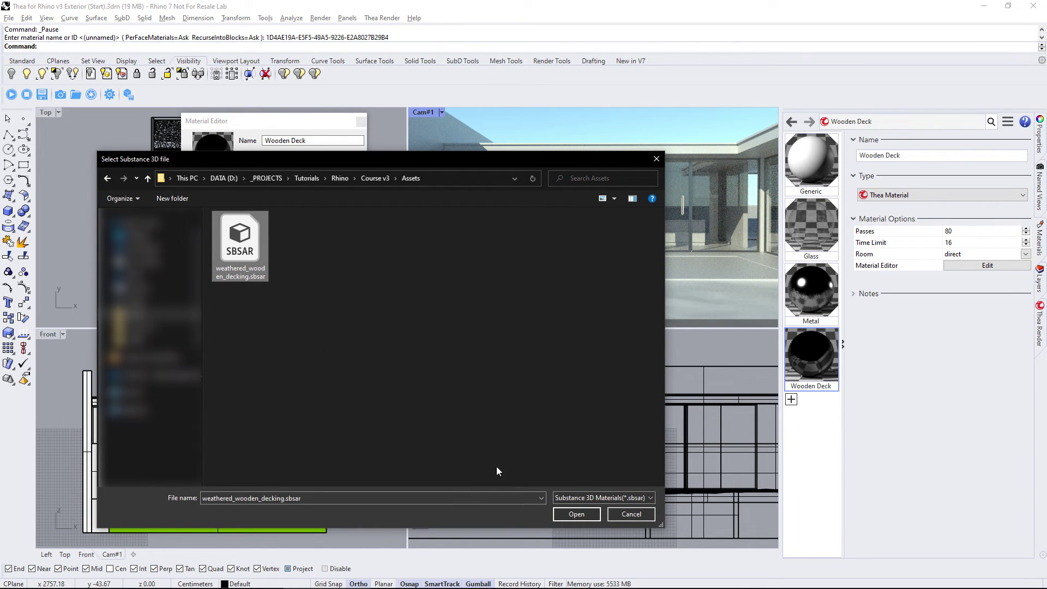
pyautogui.click(576, 514)
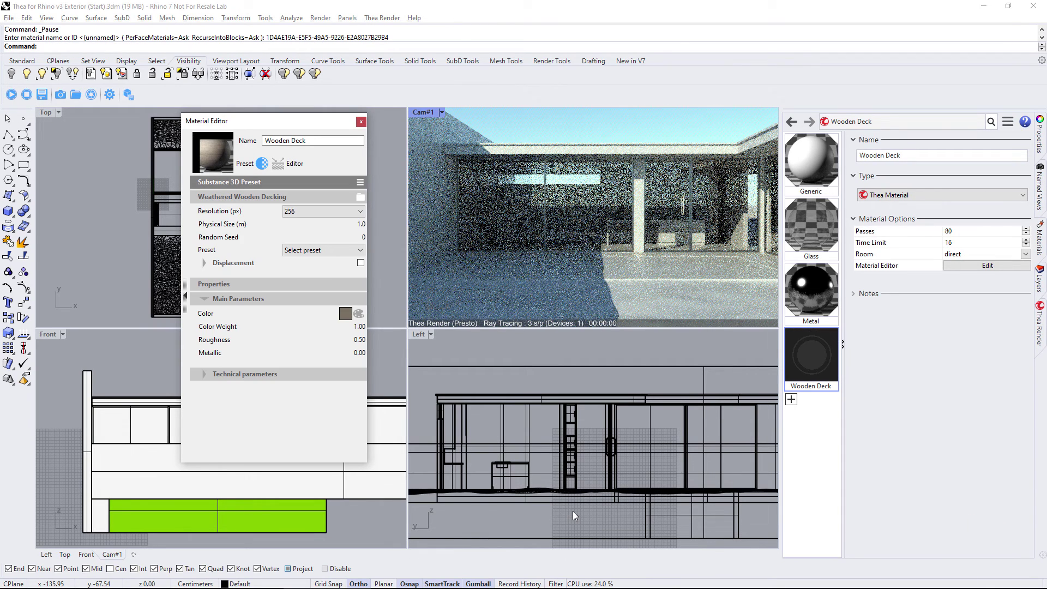
# Step: Assign the Wooden Deck material to the deck objects
pyautogui.click(651, 279)
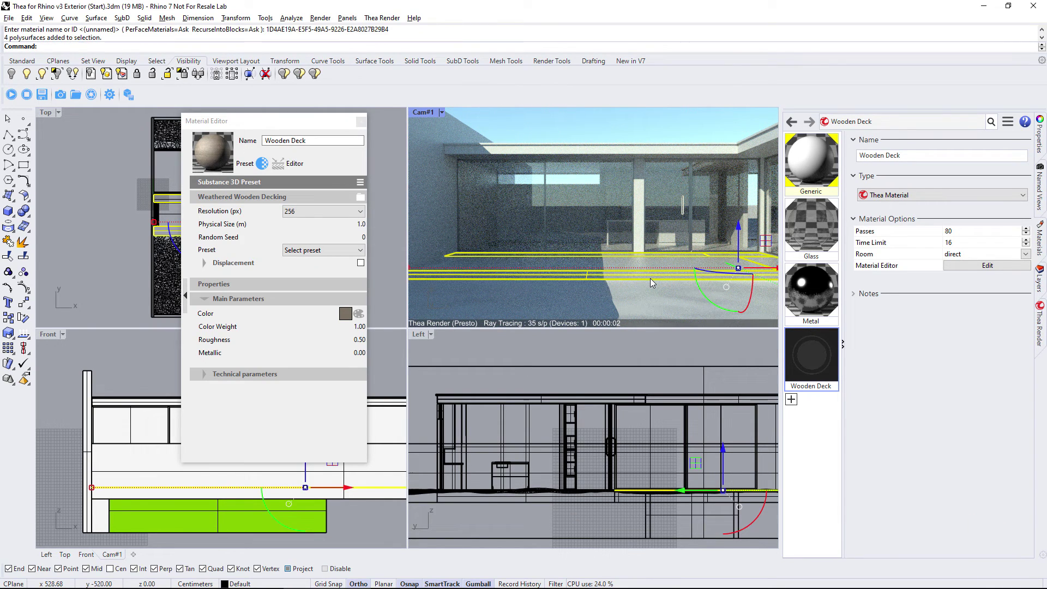
pyautogui.rightClick(813, 358)
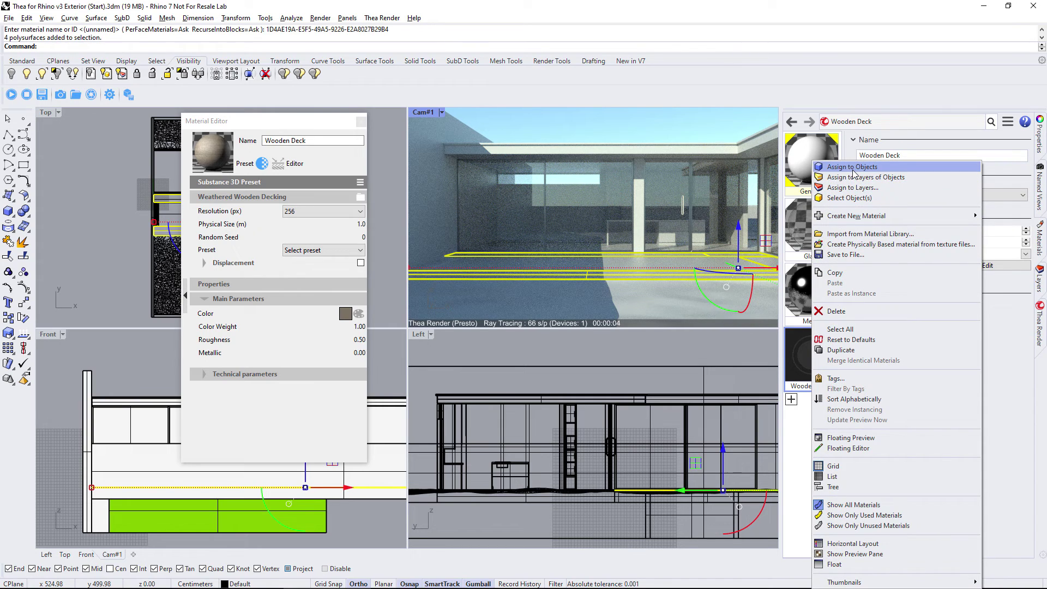
pyautogui.click(853, 173)
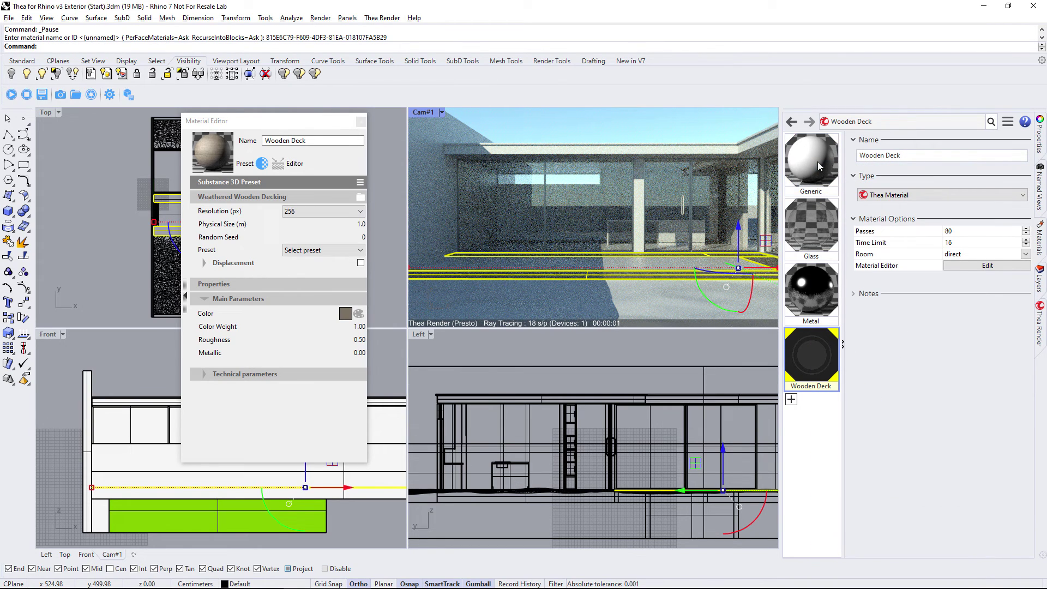
pyautogui.press('Escape')
# Step: Raise the Substance resolution to 2048 and apply a decking preset
pyautogui.click(302, 213)
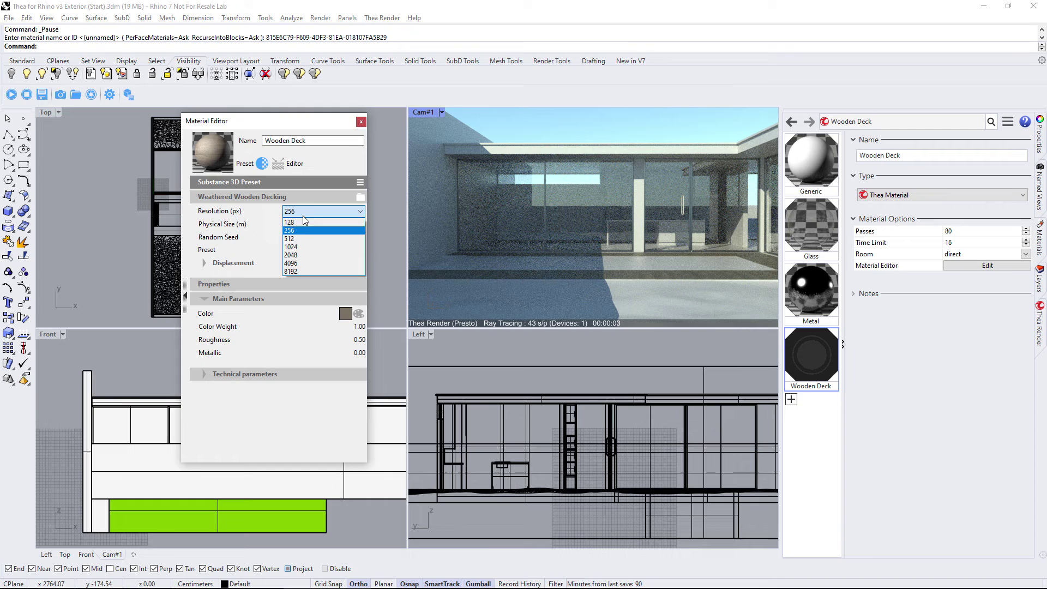
pyautogui.click(304, 255)
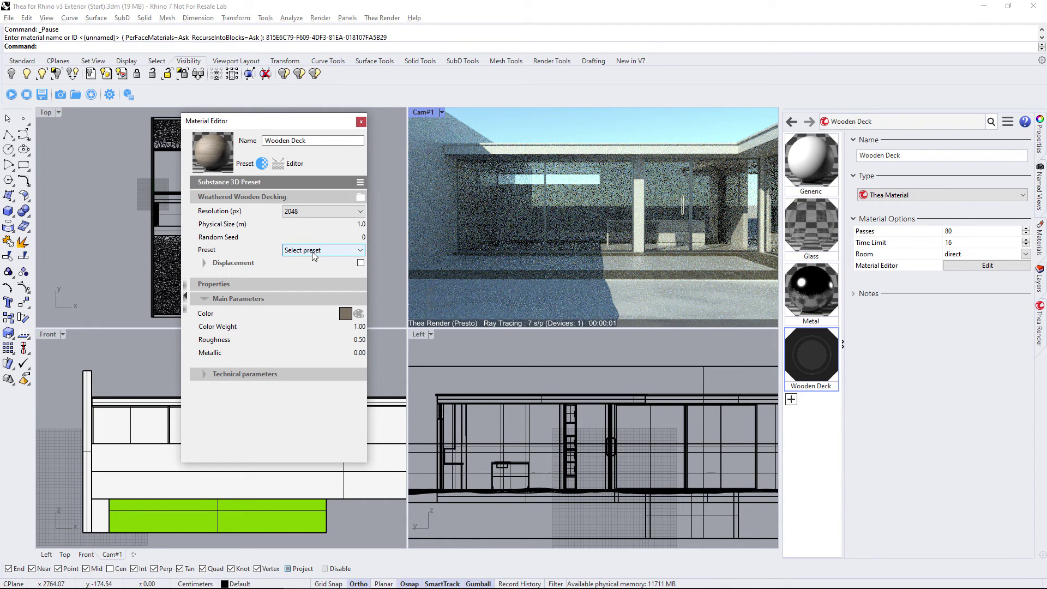
pyautogui.click(311, 250)
pyautogui.click(314, 287)
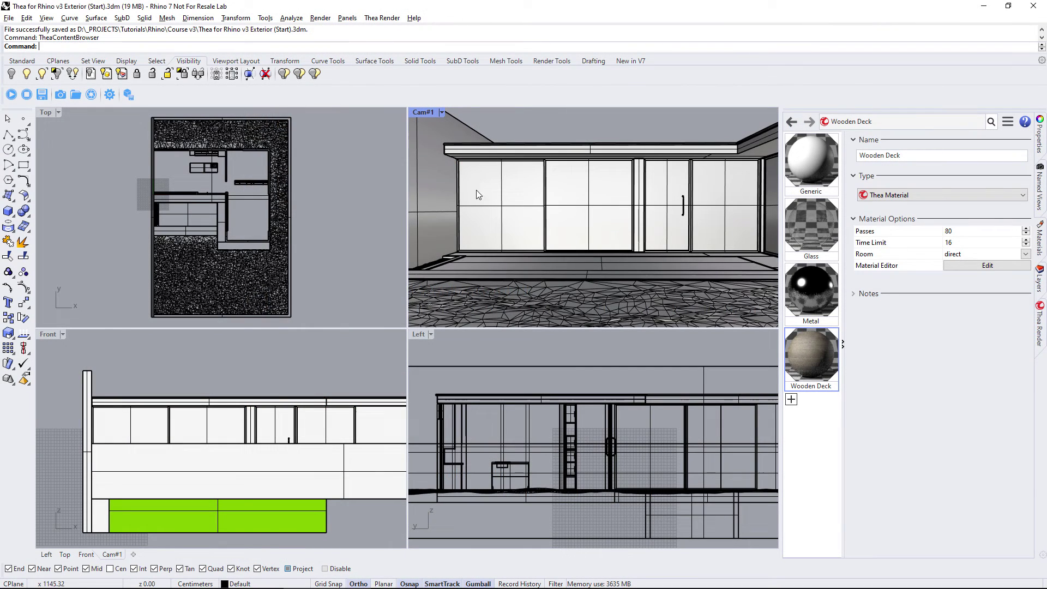
# Step: Import concrete_04 from the Official Thea_Concrete_01 library
pyautogui.click(79, 96)
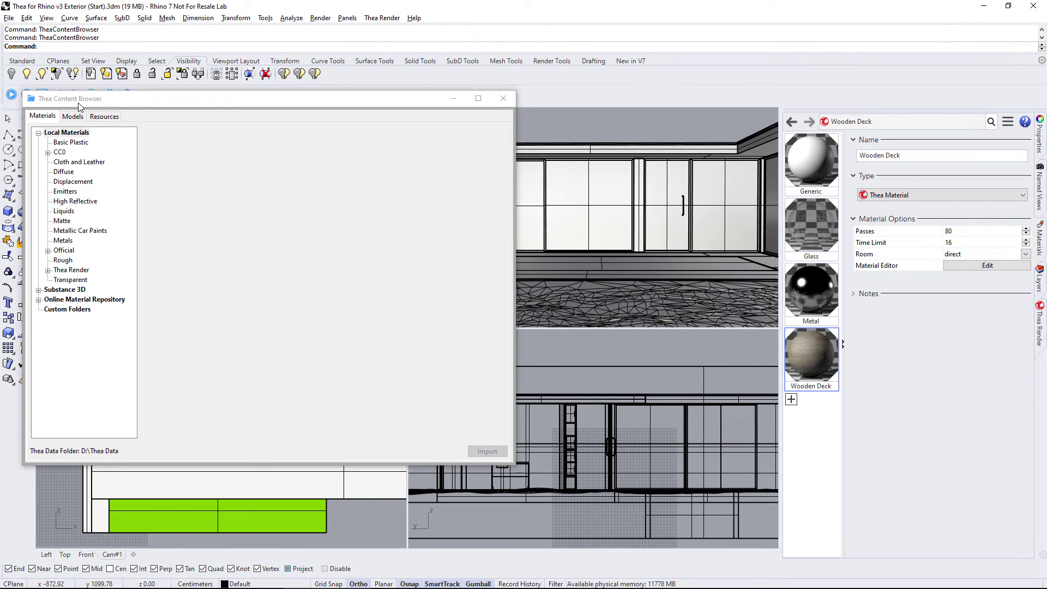
pyautogui.click(48, 250)
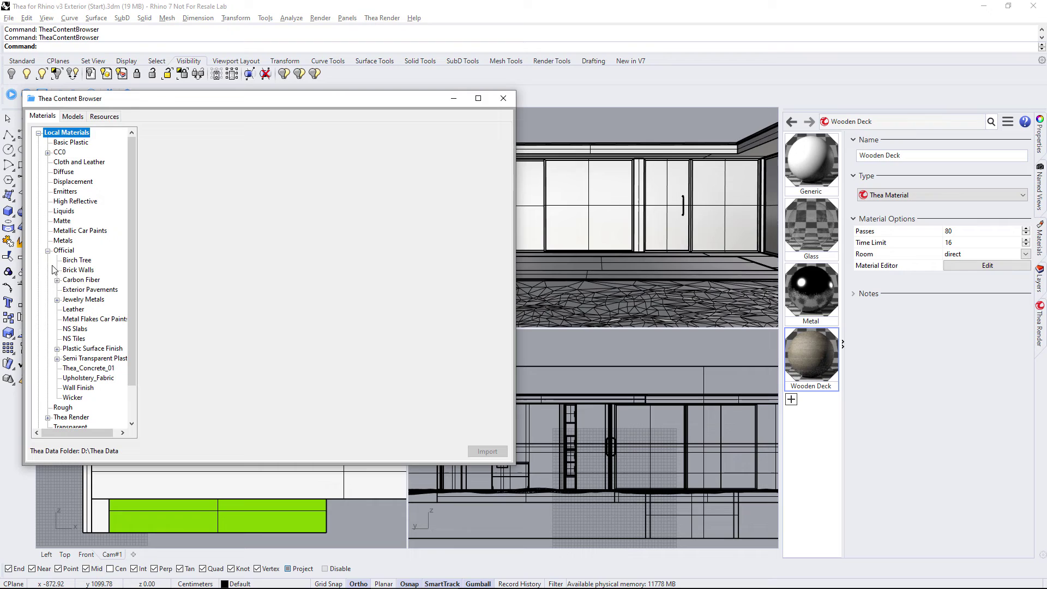
pyautogui.click(88, 368)
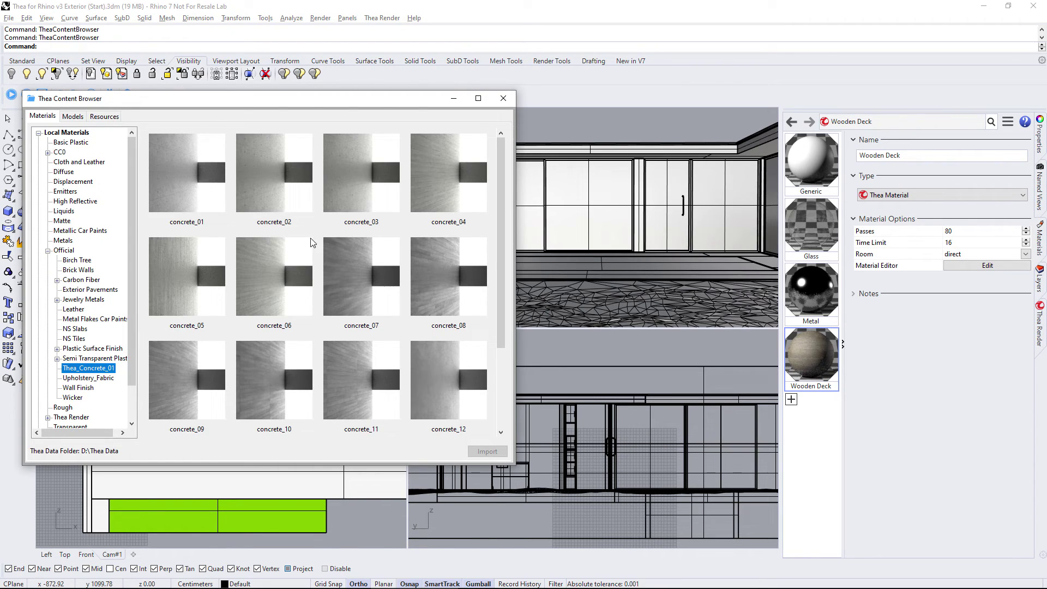
pyautogui.click(439, 179)
pyautogui.click(487, 452)
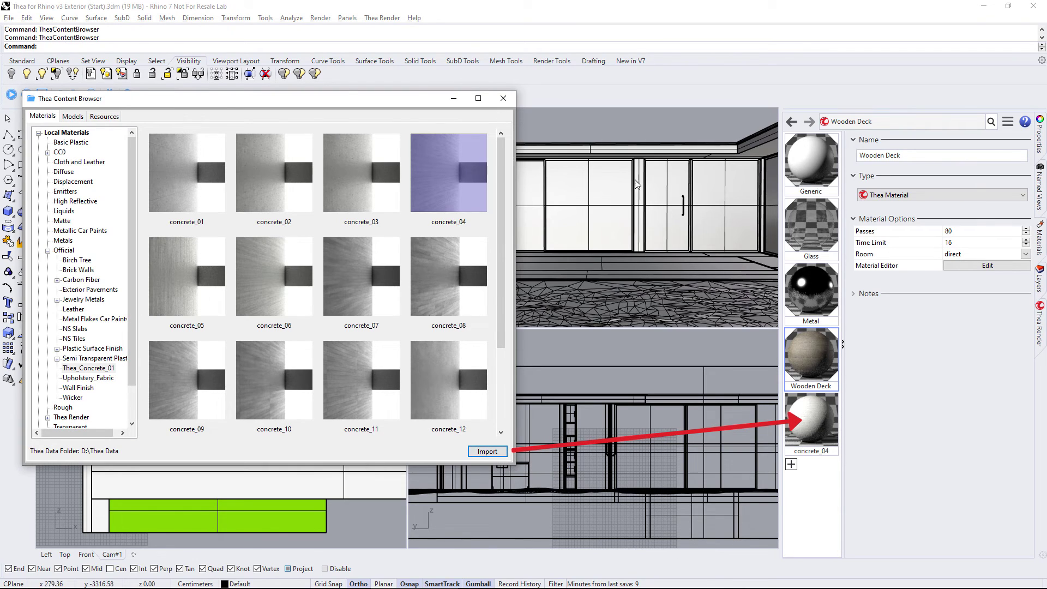
# Step: Assign concrete_04 to the selected building parts and import concrete_12
pyautogui.click(645, 144)
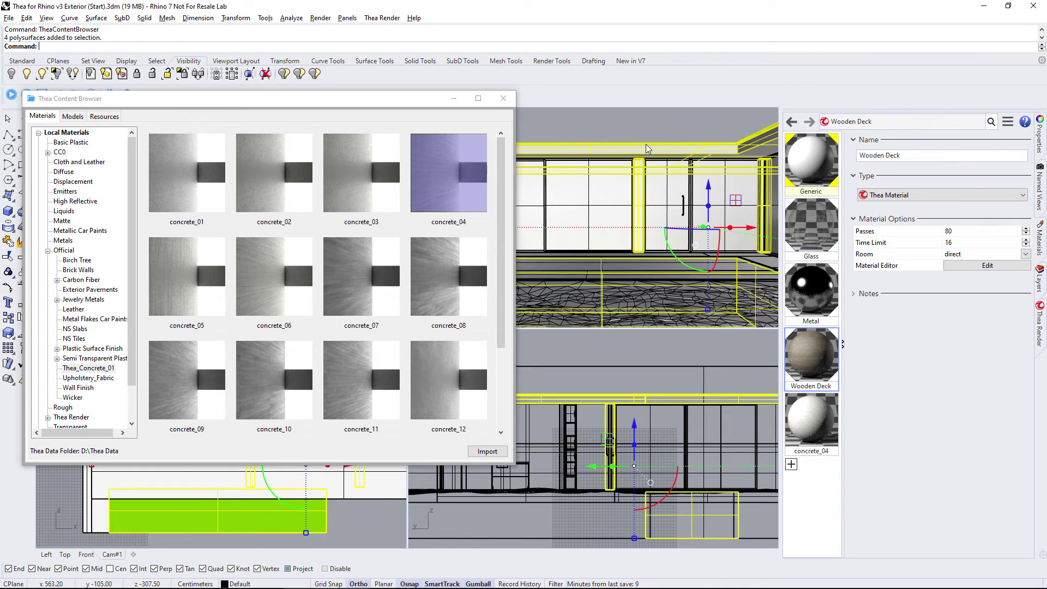
pyautogui.rightClick(805, 422)
pyautogui.click(856, 168)
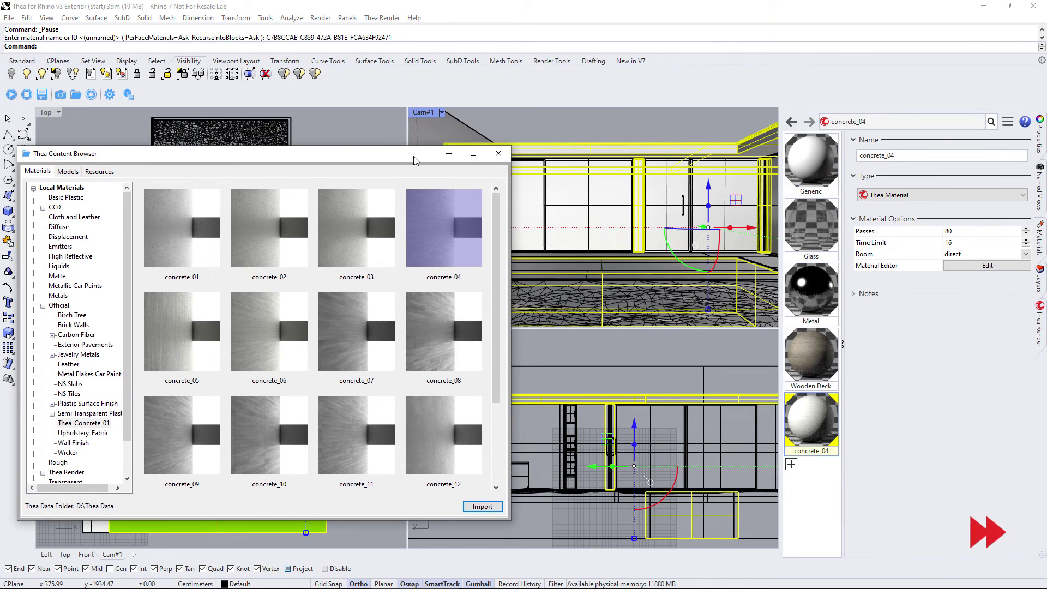
pyautogui.click(443, 435)
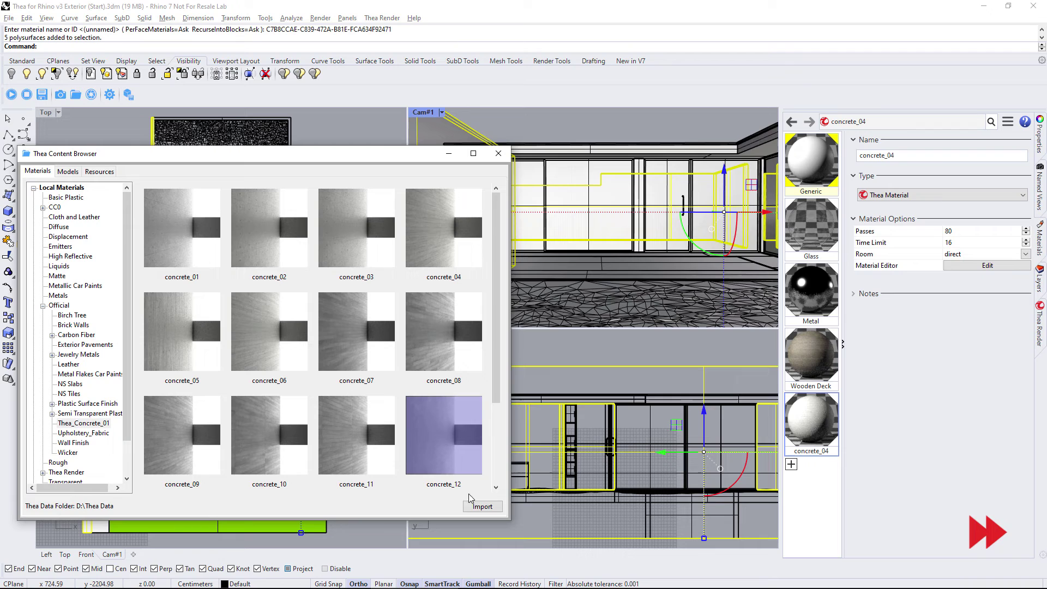
pyautogui.click(481, 507)
pyautogui.rightClick(811, 491)
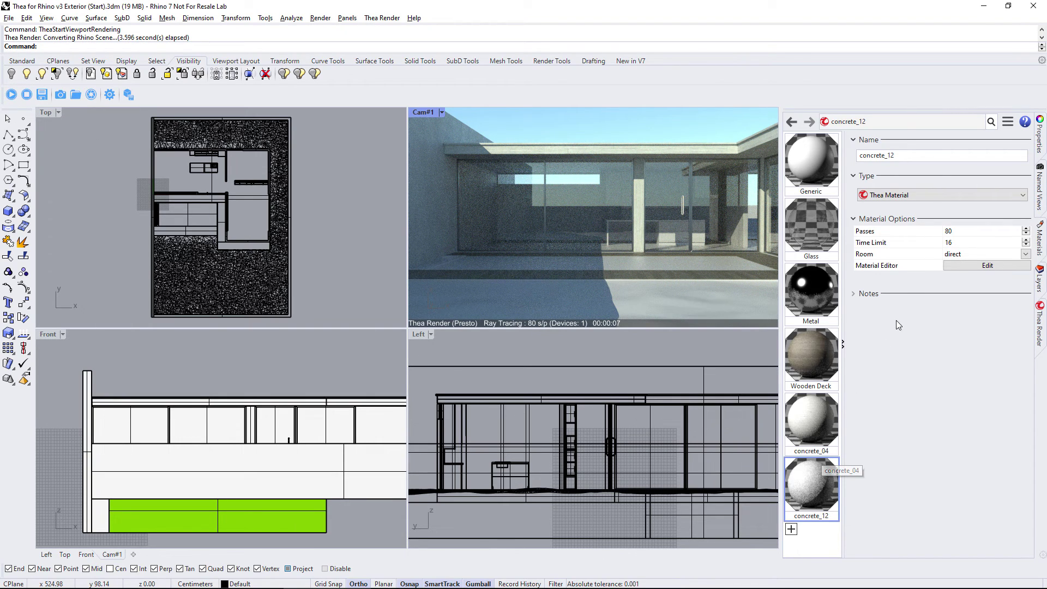
# Step: Swap concrete_12 for concrete_02 using the material editor's library browser
pyautogui.click(987, 265)
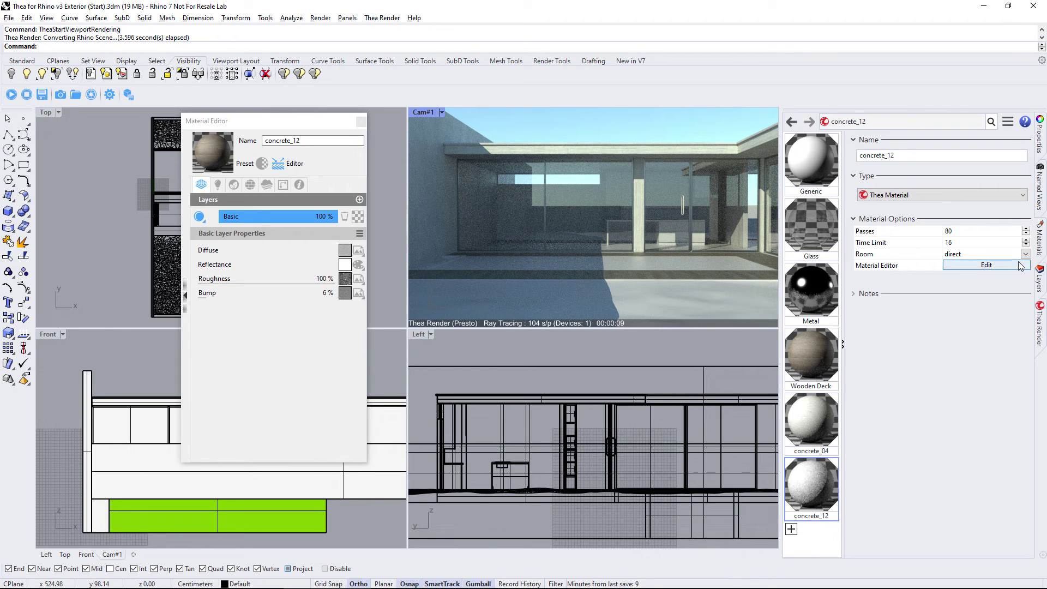
pyautogui.moveTo(319, 122); pyautogui.dragTo(382, 92)
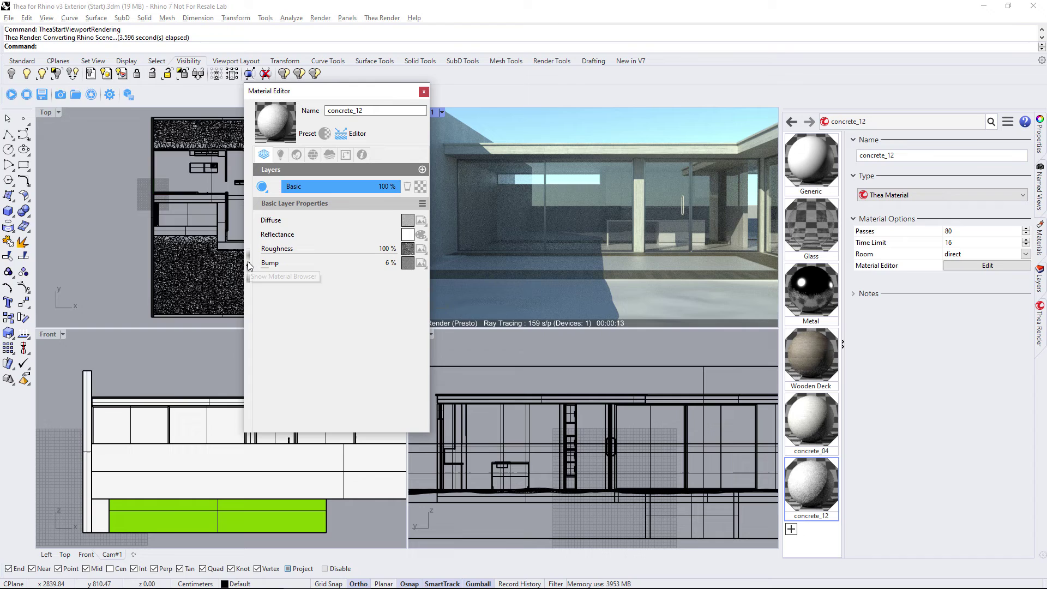
pyautogui.click(248, 264)
pyautogui.moveTo(138, 88)
pyautogui.mouseDown()
pyautogui.moveTo(323, 237)
pyautogui.moveTo(333, 232)
pyautogui.mouseUp()
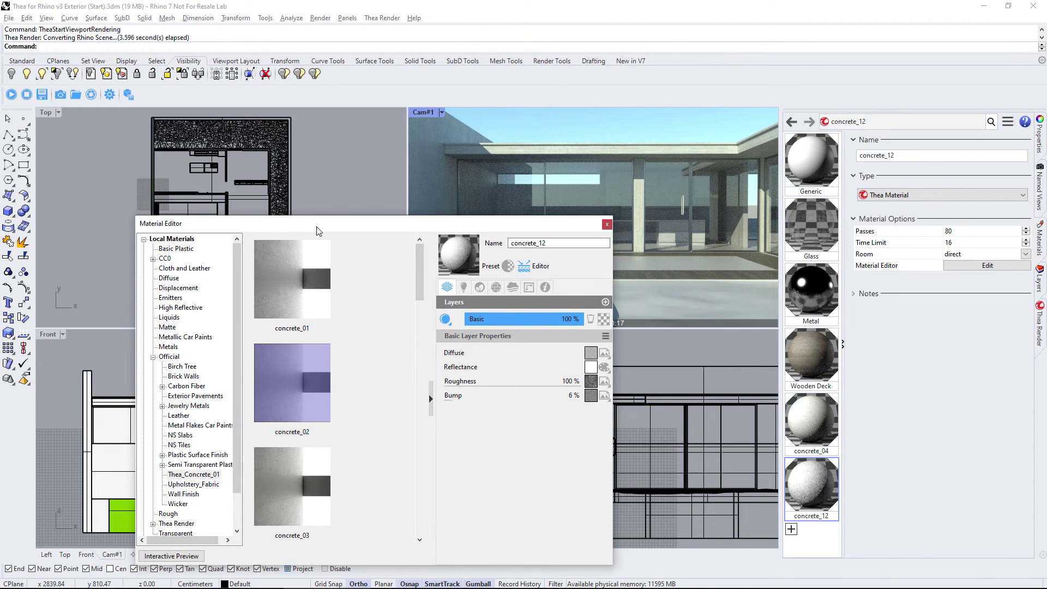
pyautogui.moveTo(420, 270)
pyautogui.mouseDown()
pyautogui.moveTo(420, 311)
pyautogui.moveTo(419, 271)
pyautogui.mouseUp()
pyautogui.click(286, 383)
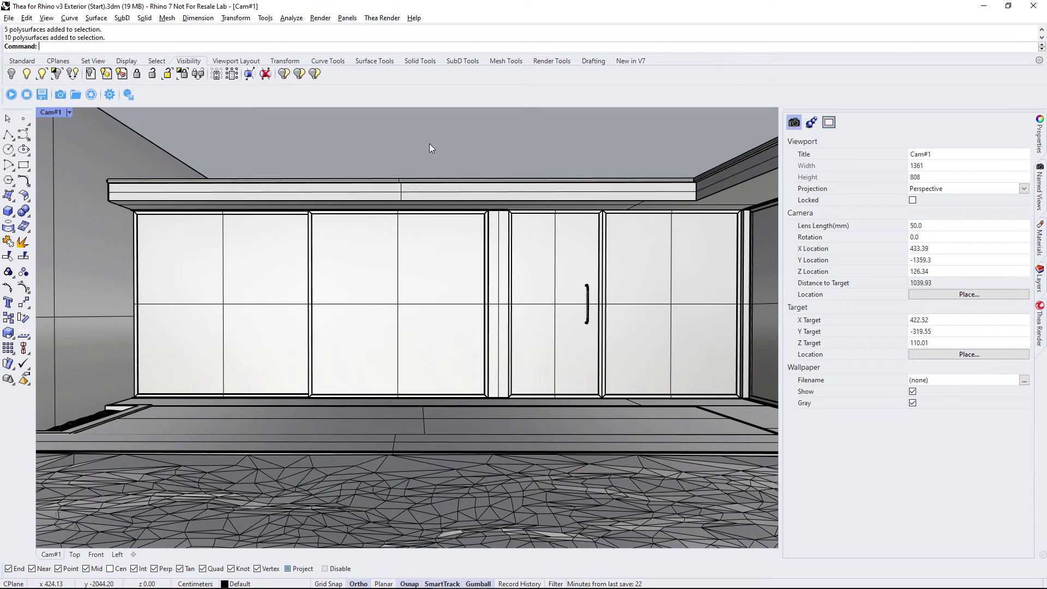
# Step: Turn on Thea bevel with a 0.5 cm radius for the window walls and roof beams
pyautogui.click(404, 214)
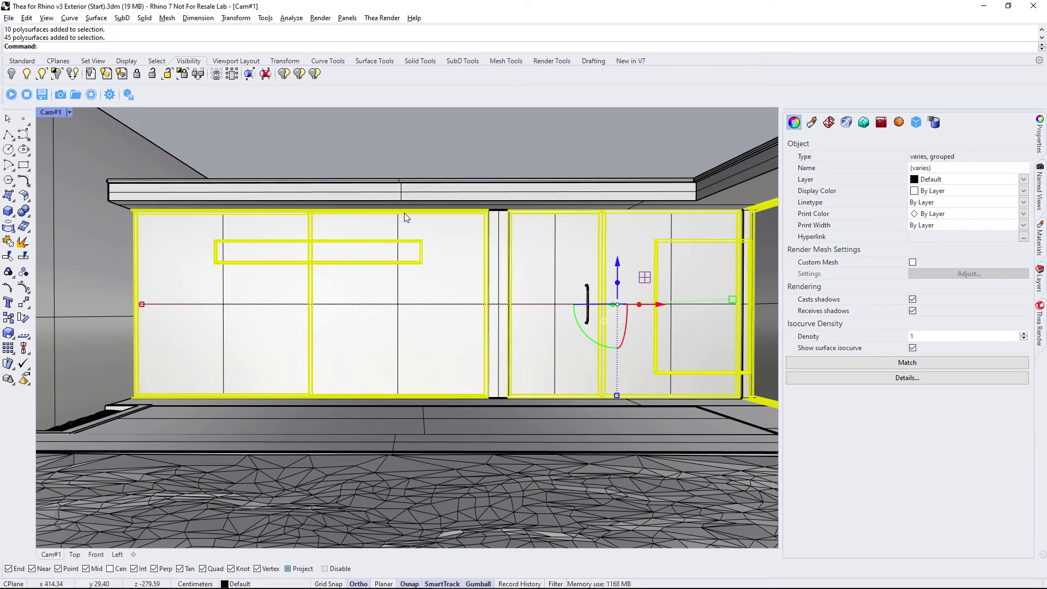
pyautogui.keyDown('shift'); pyautogui.click(411, 190); pyautogui.keyUp('shift')
pyautogui.keyDown('shift'); pyautogui.click(175, 155); pyautogui.keyUp('shift')
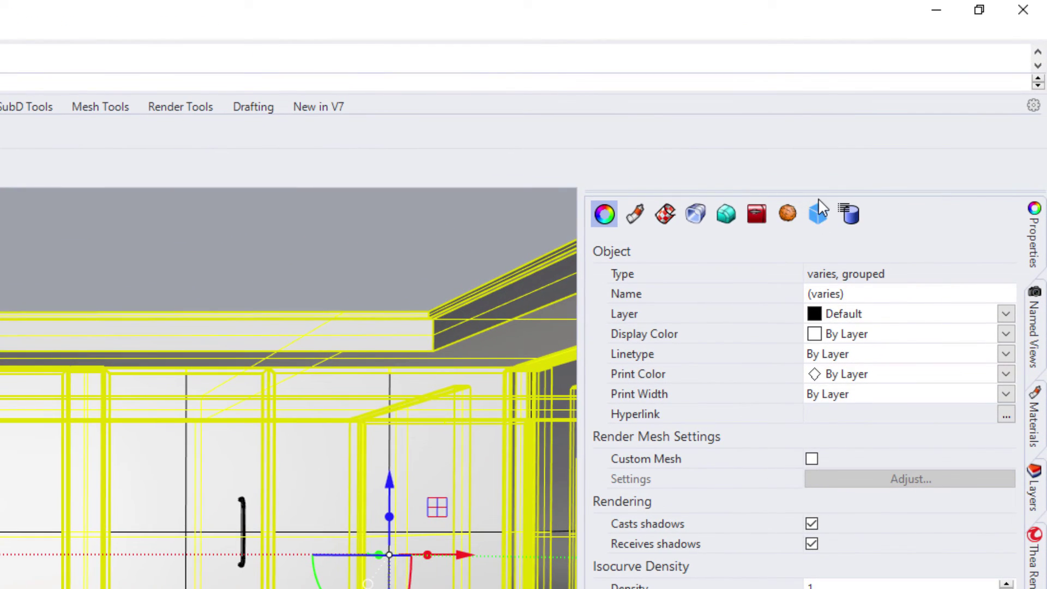
pyautogui.click(818, 214)
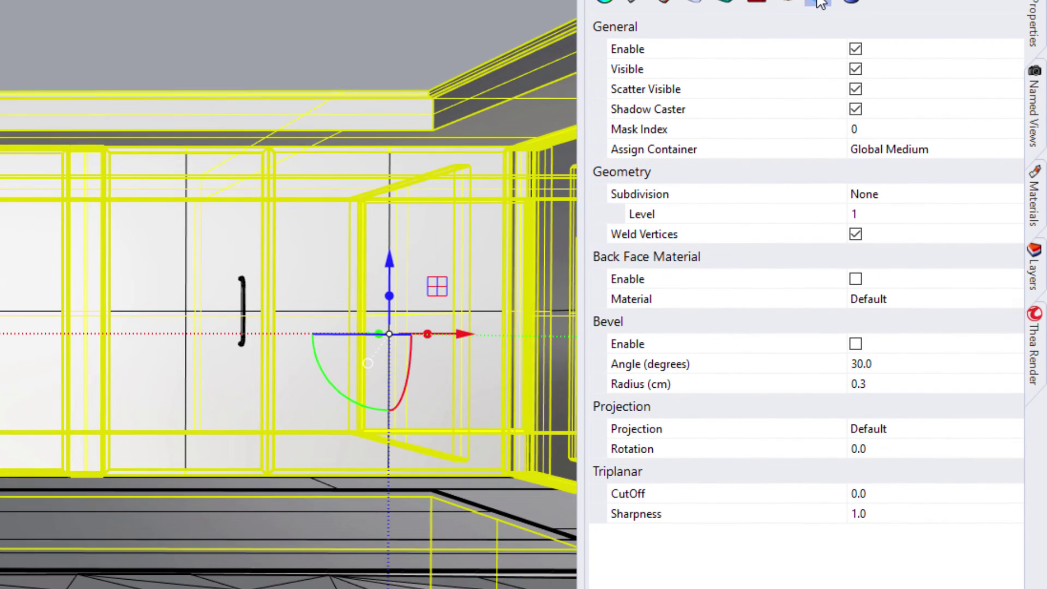
pyautogui.click(856, 344)
pyautogui.doubleClick(859, 383)
pyautogui.write('0.5')
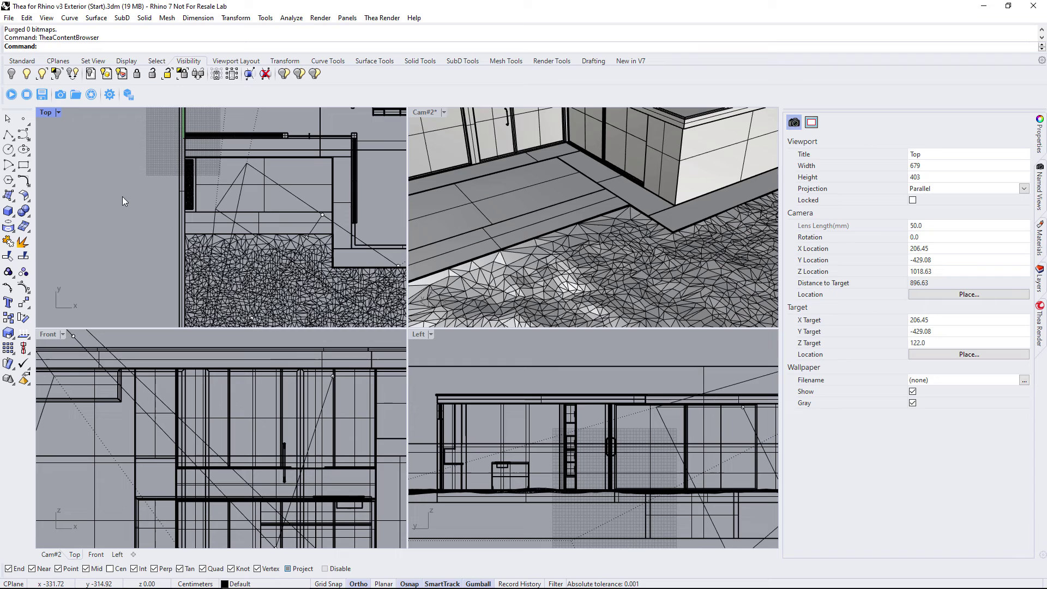
# Step: Open the Thea Content Browser and show its Models tab
pyautogui.click(76, 95)
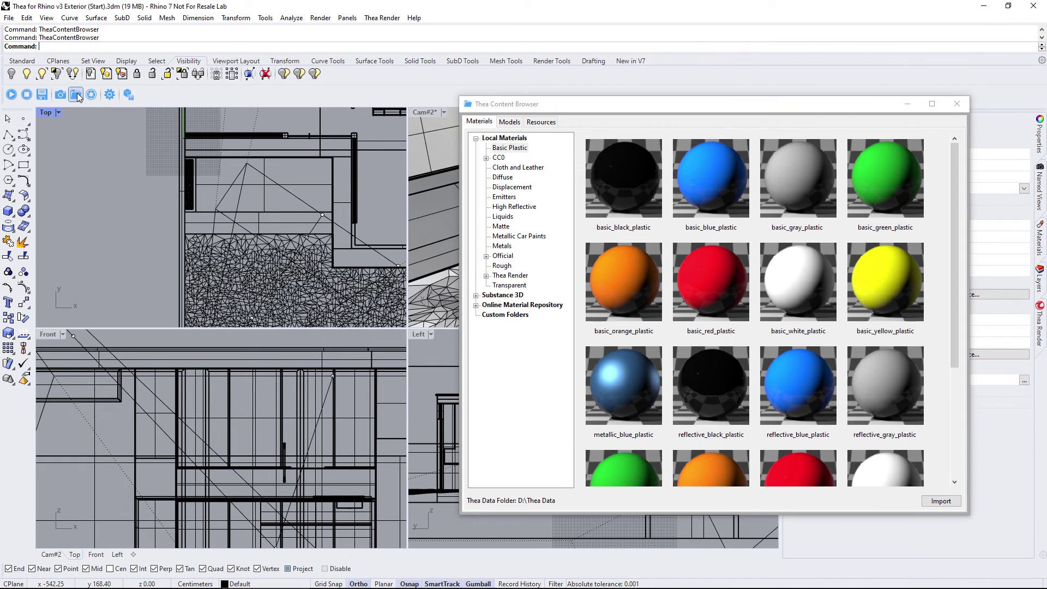
pyautogui.click(508, 122)
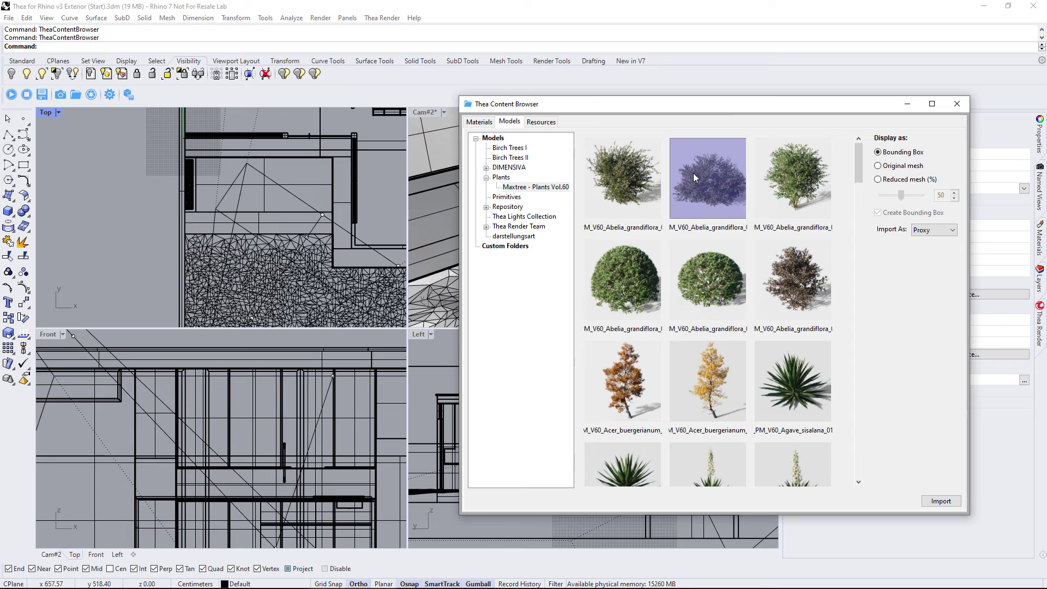
# Step: Insert two shrub models with Ortho off and move them onto the hatched planting areas
pyautogui.doubleClick(693, 173)
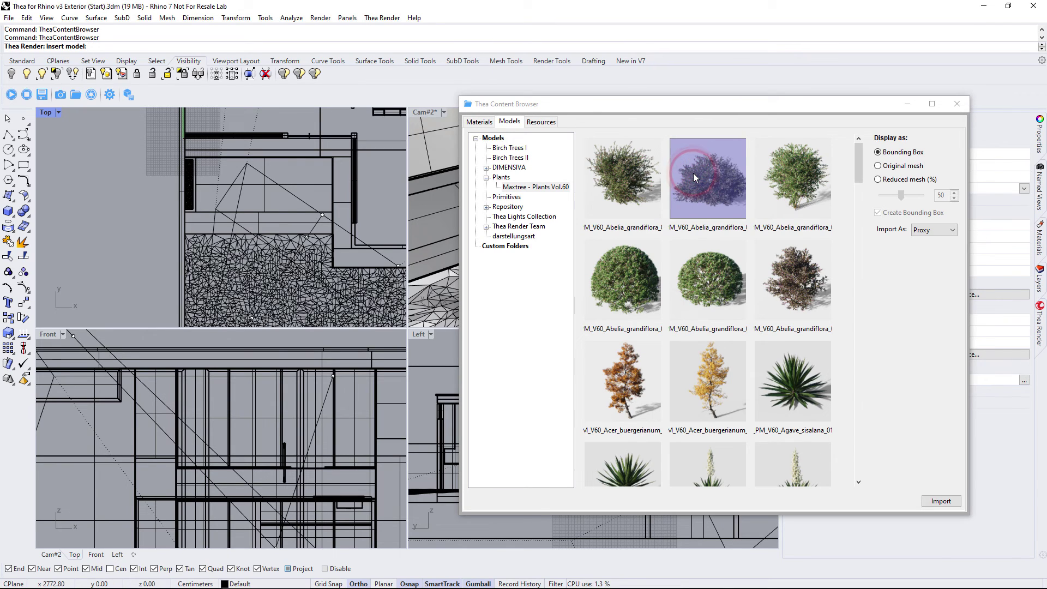
pyautogui.press('F8')
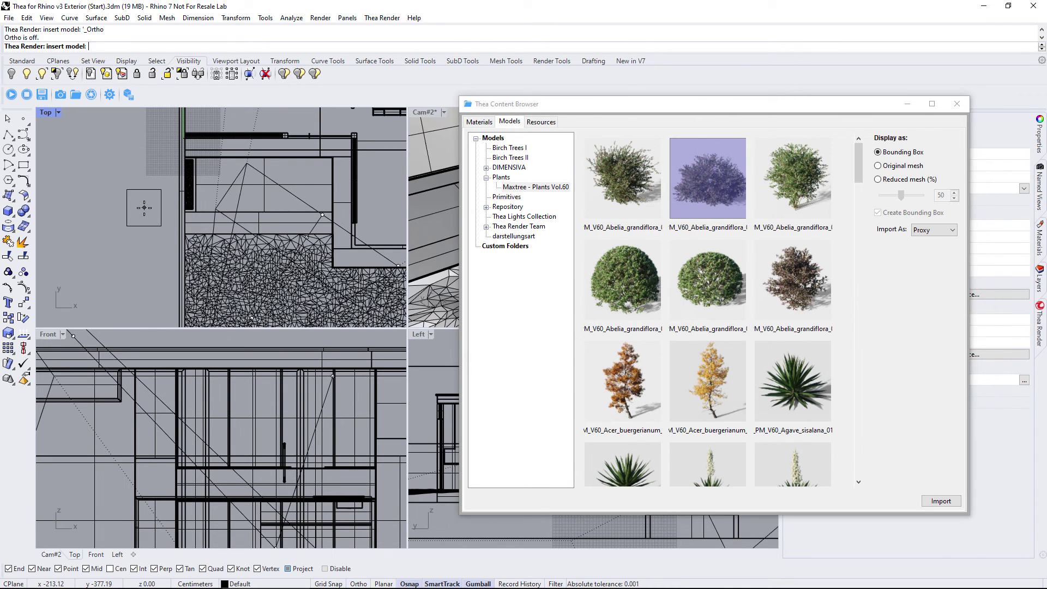
pyautogui.click(144, 211)
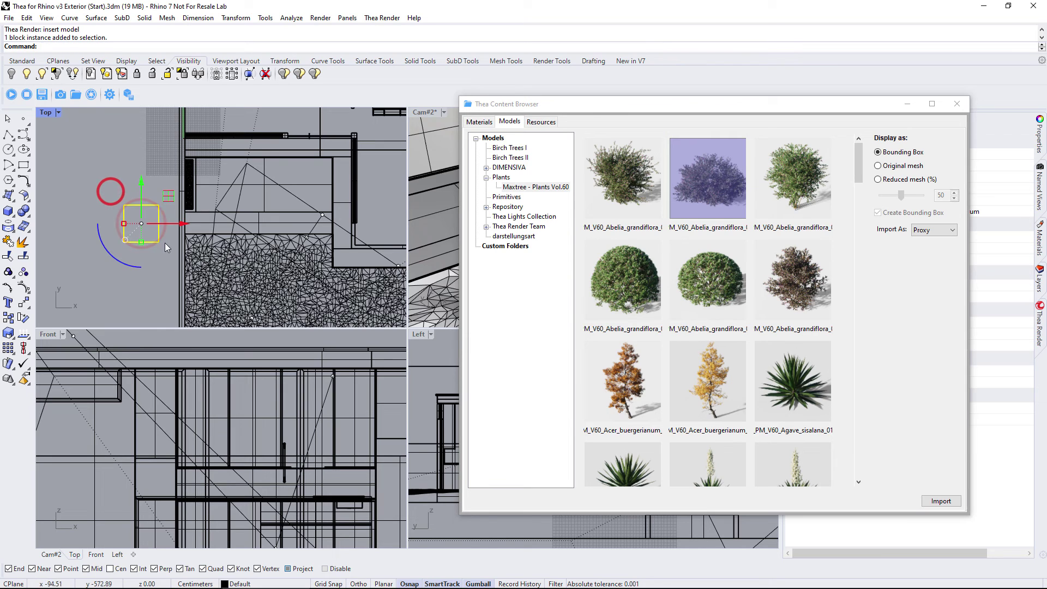
pyautogui.moveTo(156, 233); pyautogui.dragTo(327, 266)
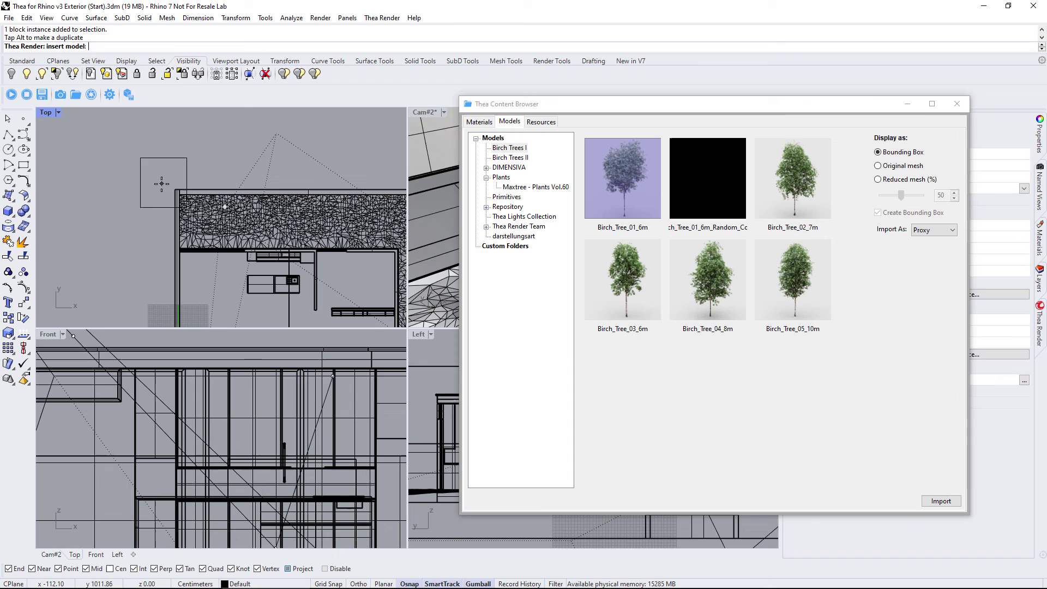
pyautogui.click(162, 183)
pyautogui.moveTo(161, 196)
pyautogui.mouseDown()
pyautogui.moveTo(156, 216)
pyautogui.moveTo(245, 184)
pyautogui.mouseUp()
pyautogui.moveTo(245, 205); pyautogui.dragTo(281, 237, button='middle')
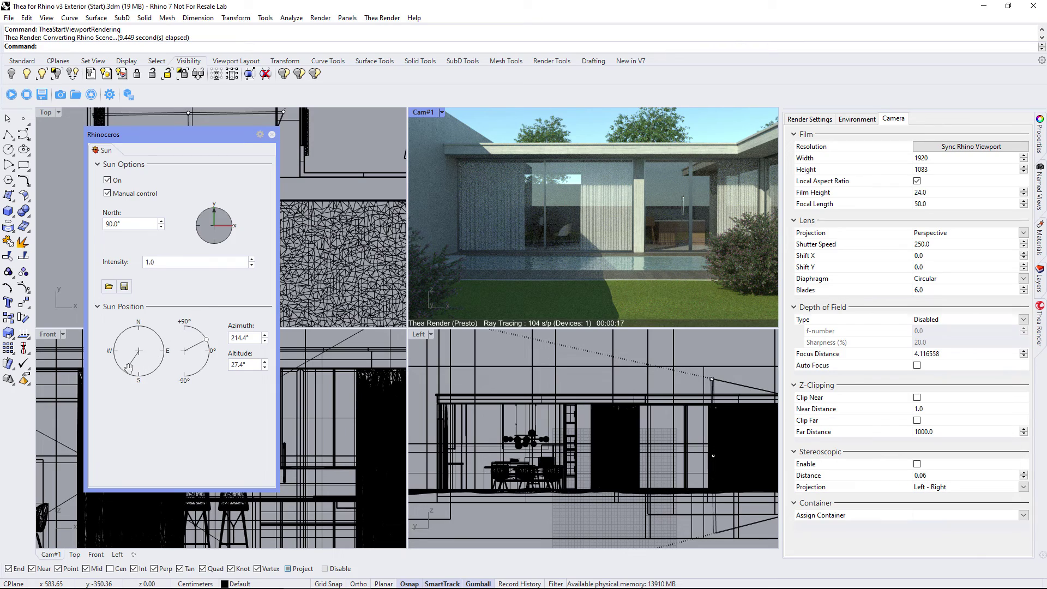
# Step: Set the sun to 154.1° azimuth and 37.2° altitude
pyautogui.moveTo(129, 368); pyautogui.dragTo(118, 364)
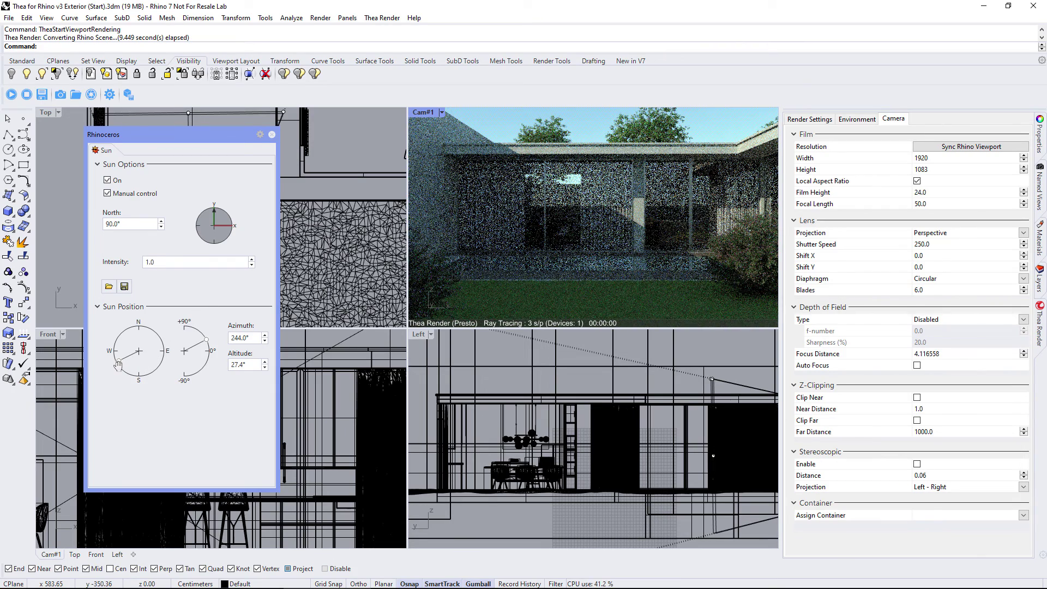
pyautogui.moveTo(118, 364); pyautogui.dragTo(141, 376)
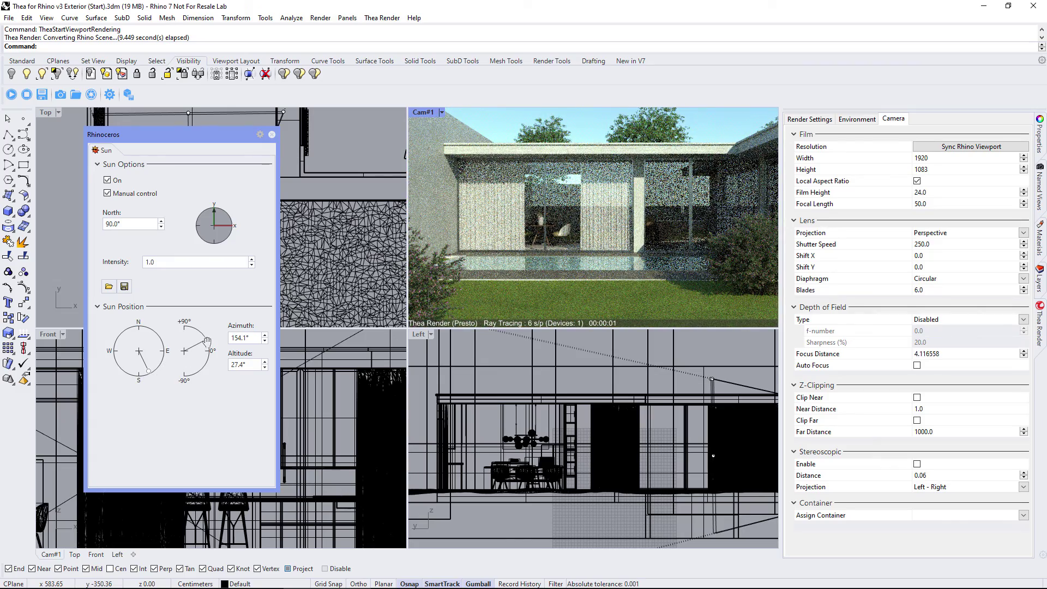
pyautogui.moveTo(206, 339); pyautogui.dragTo(211, 334)
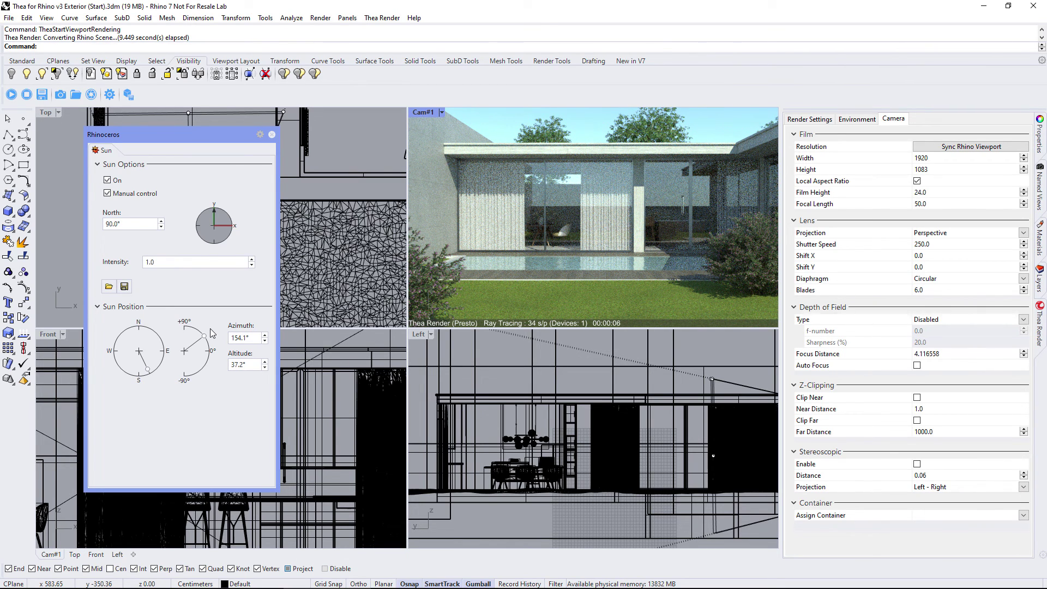
# Step: Enable Thea sun soft shadows with a radius multiplier of 5
pyautogui.click(857, 119)
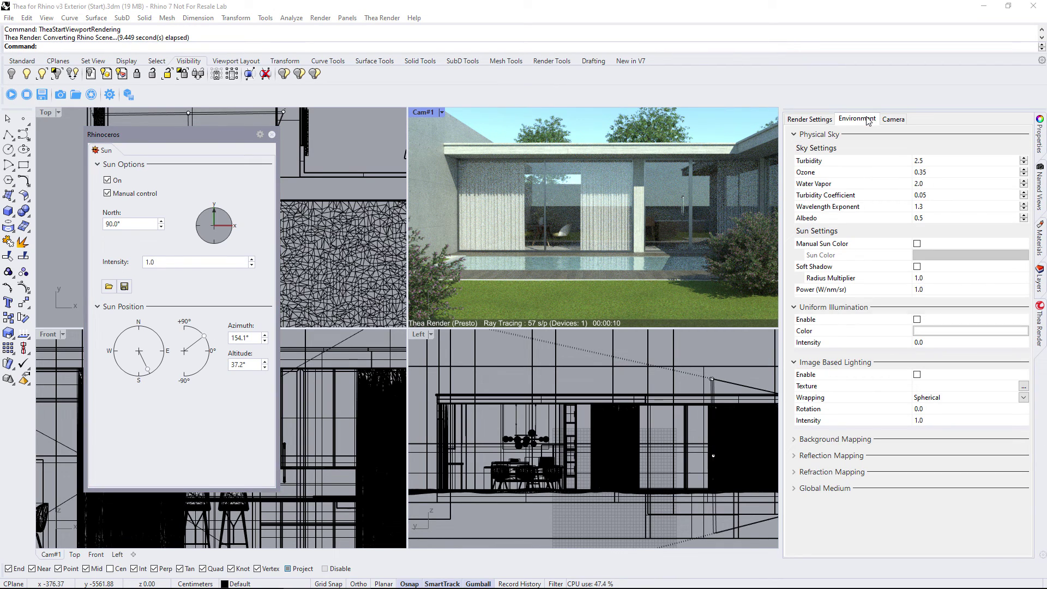
pyautogui.click(916, 266)
pyautogui.doubleClick(919, 279)
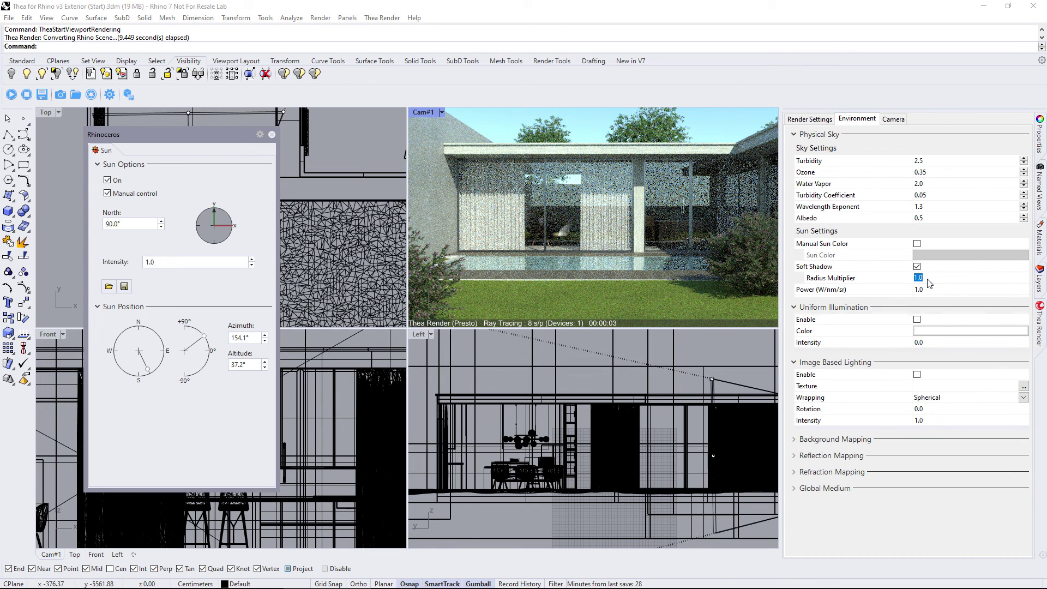
pyautogui.write('5')
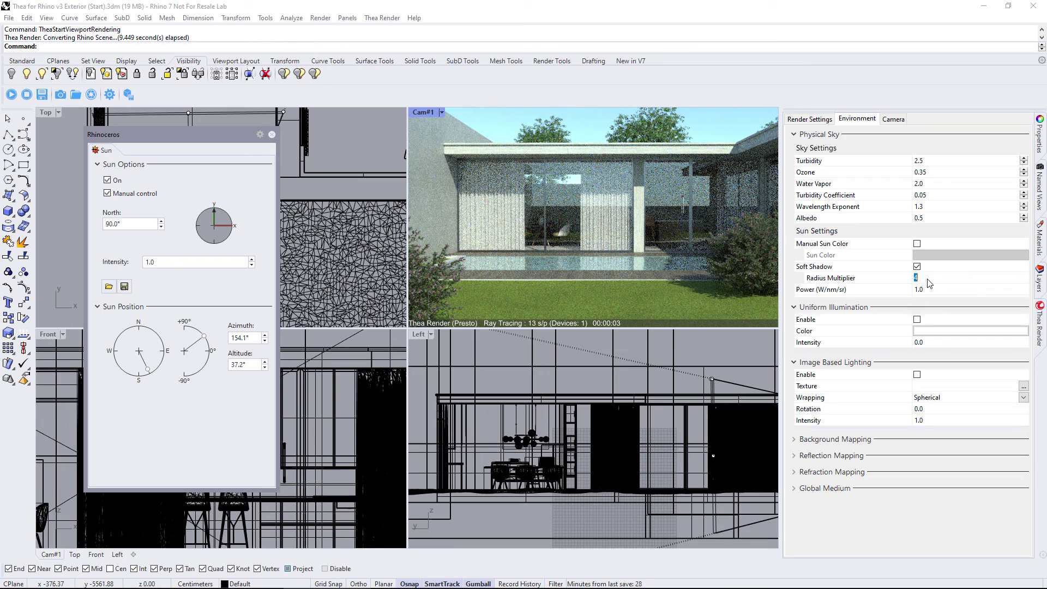
pyautogui.press('Return')
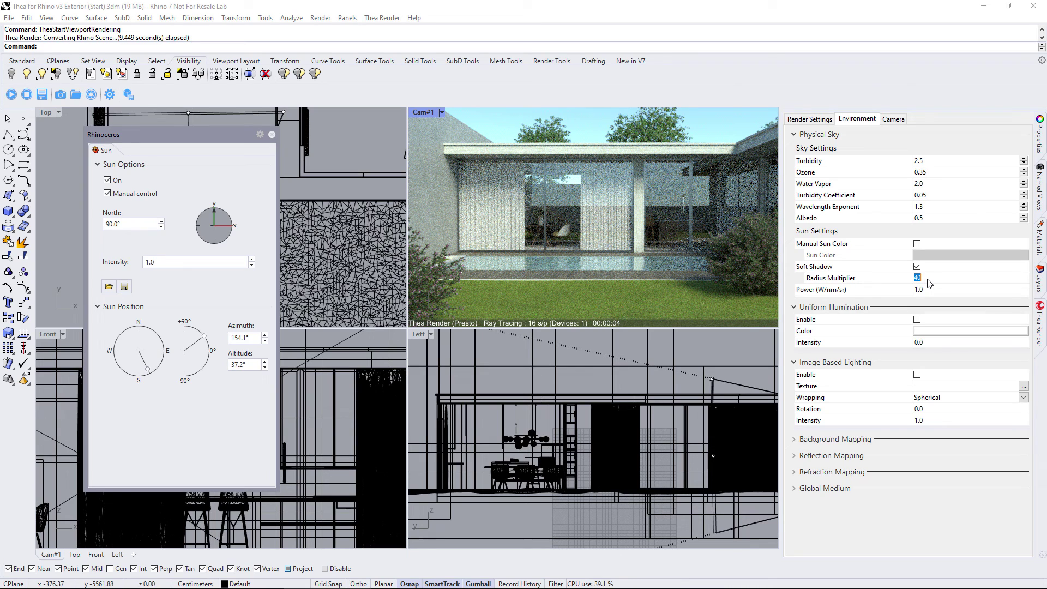
pyautogui.press('Return')
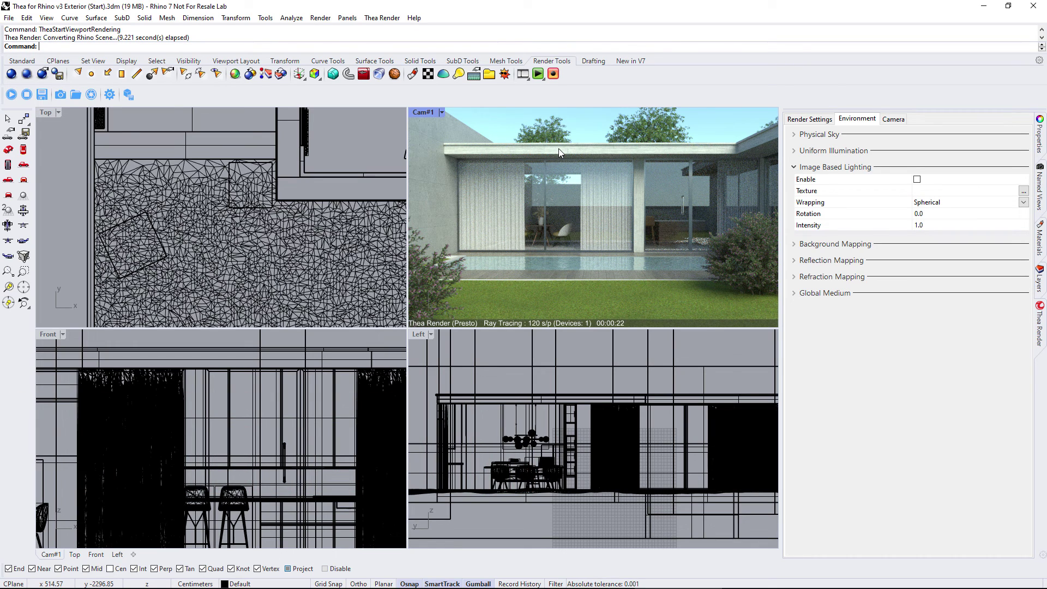
# Step: Switch off the Sun and Skylight in the Lights manager so the render goes dark
pyautogui.click(443, 74)
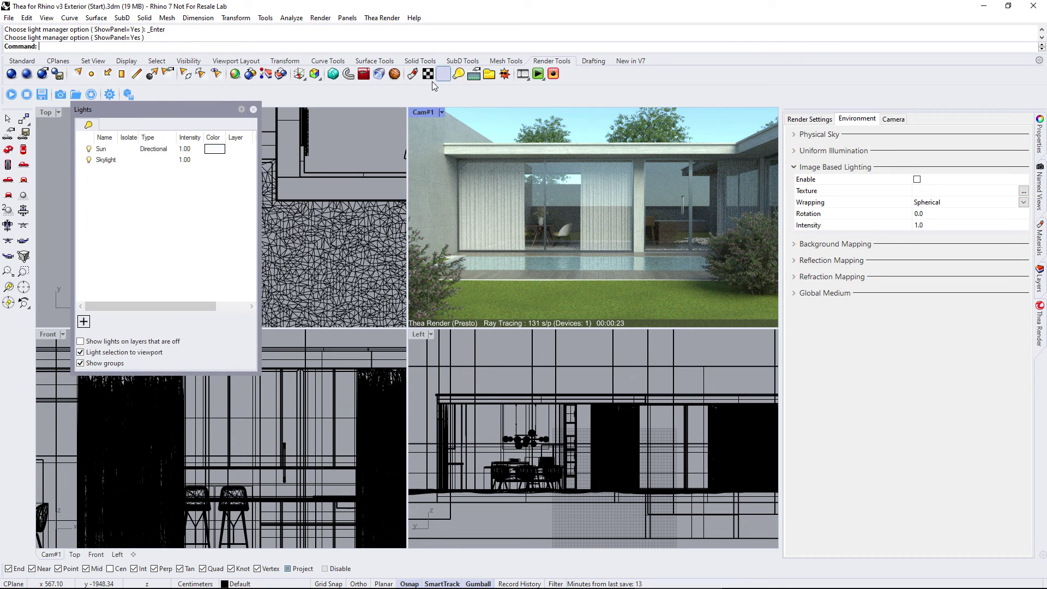
pyautogui.click(90, 159)
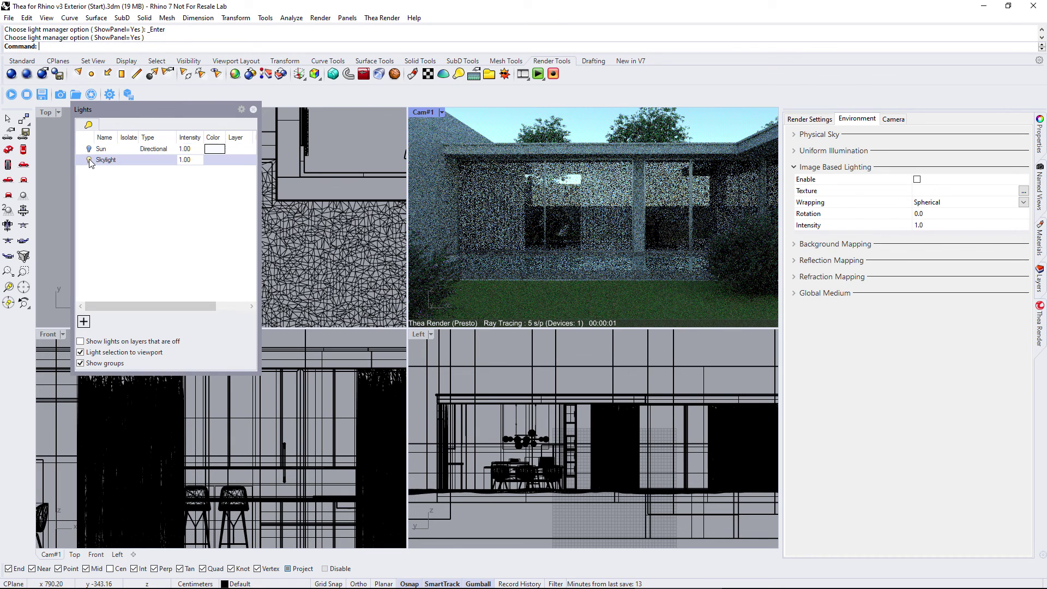
pyautogui.click(90, 160)
pyautogui.click(253, 110)
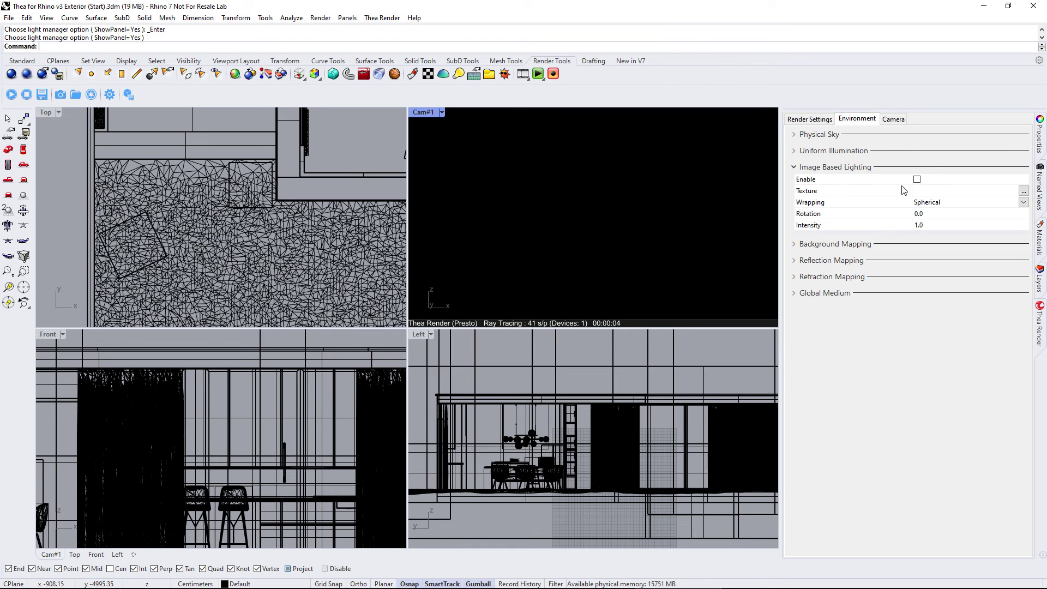
# Step: Load DAS_FREE_NVA_4k.hdr as the image-based lighting texture
pyautogui.click(1022, 192)
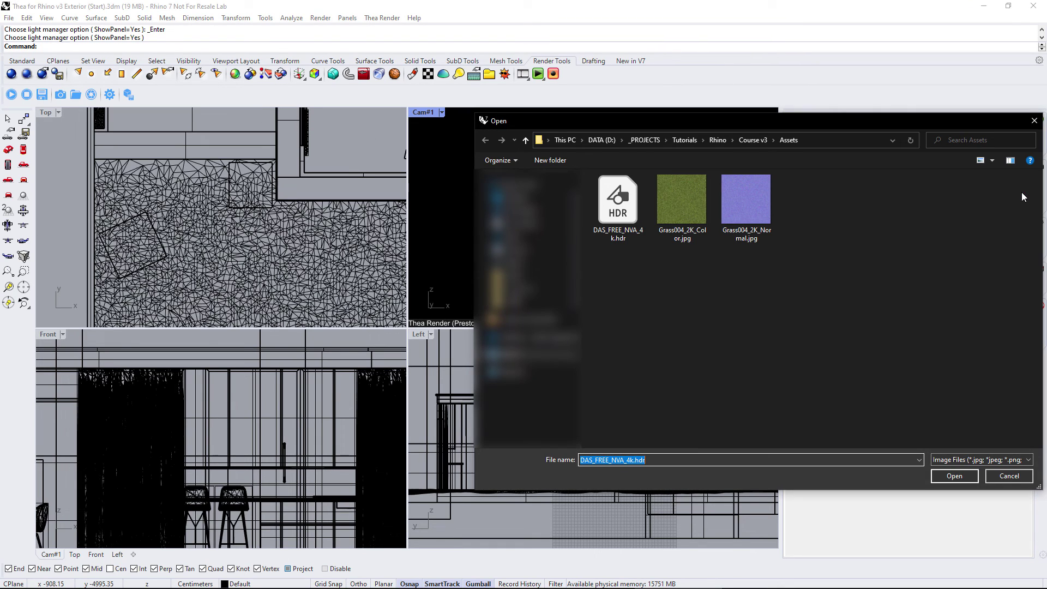
pyautogui.click(618, 205)
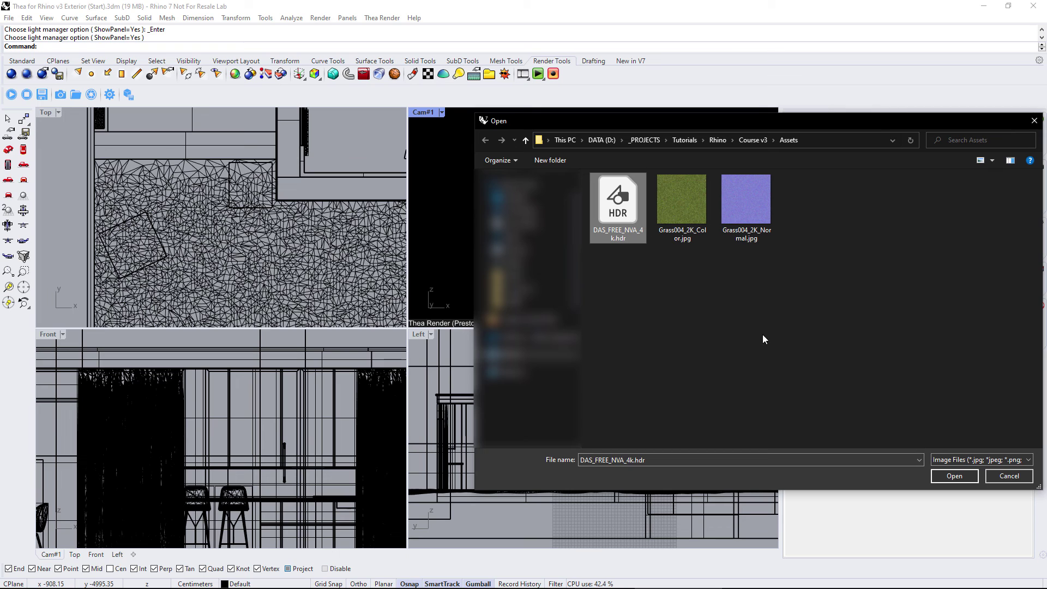
pyautogui.click(953, 476)
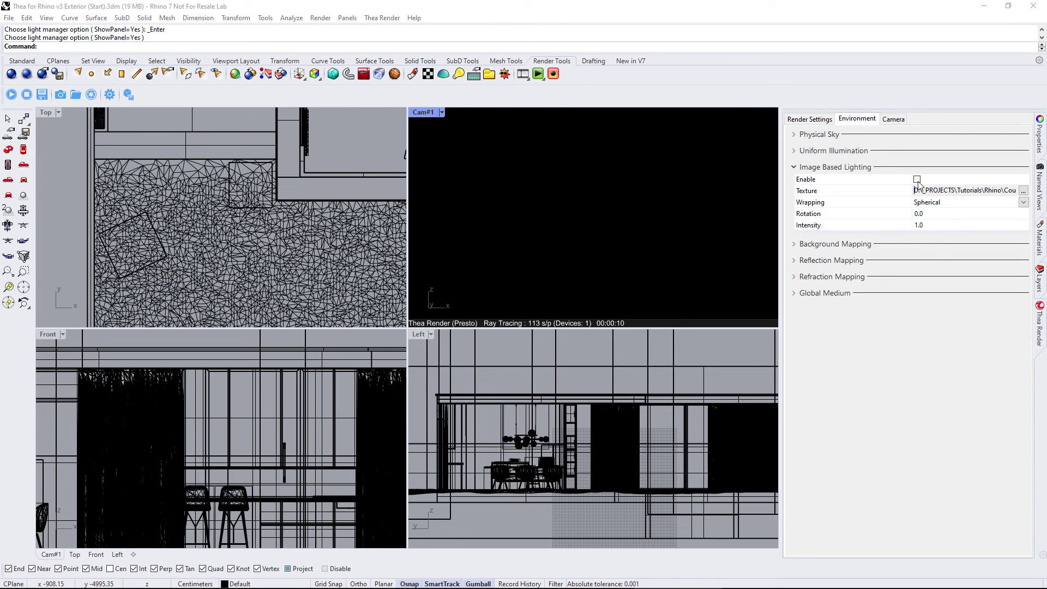
pyautogui.click(916, 180)
# Step: Enable image-based lighting and set the environment rotation to 270°
pyautogui.click(916, 179)
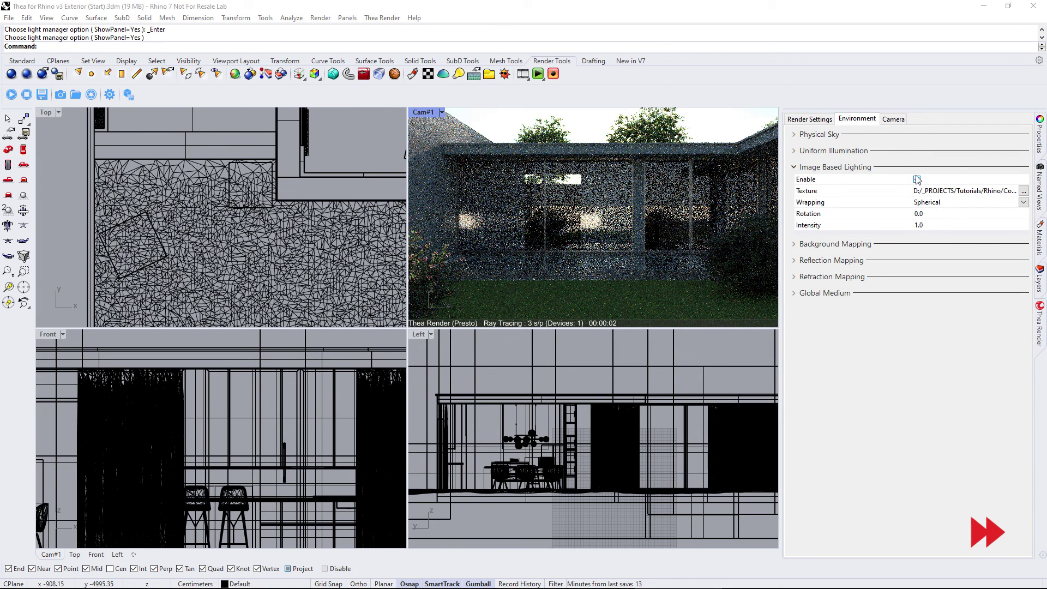
pyautogui.doubleClick(918, 214)
pyautogui.write('1')
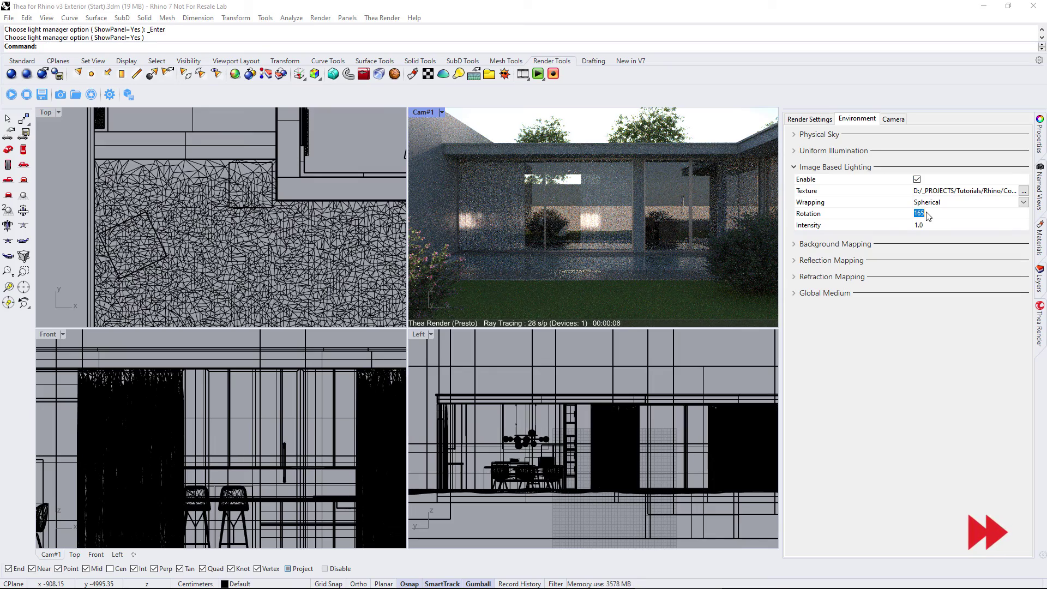
pyautogui.write('65')
pyautogui.press('Return')
pyautogui.write('270')
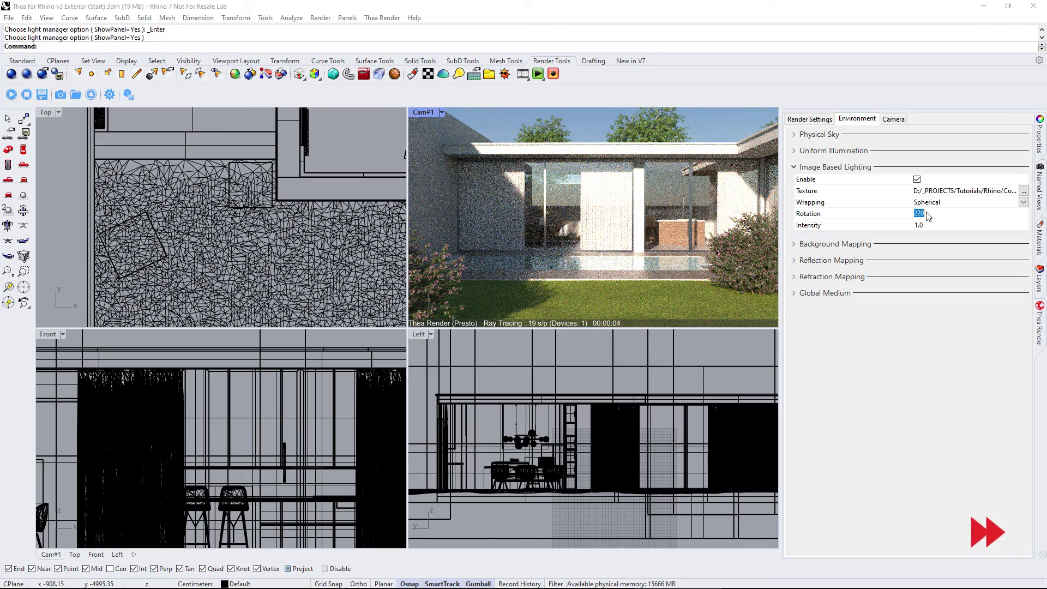
pyautogui.press('Return')
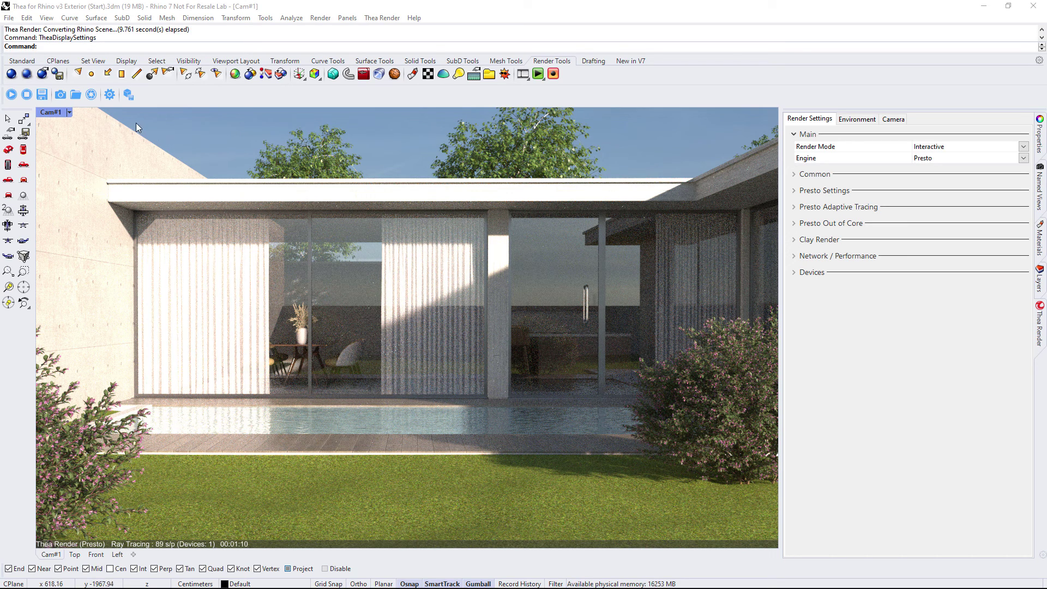
# Step: Enable the Thea_False_Color.cube LUT in Thea display settings to check exposure
pyautogui.click(91, 94)
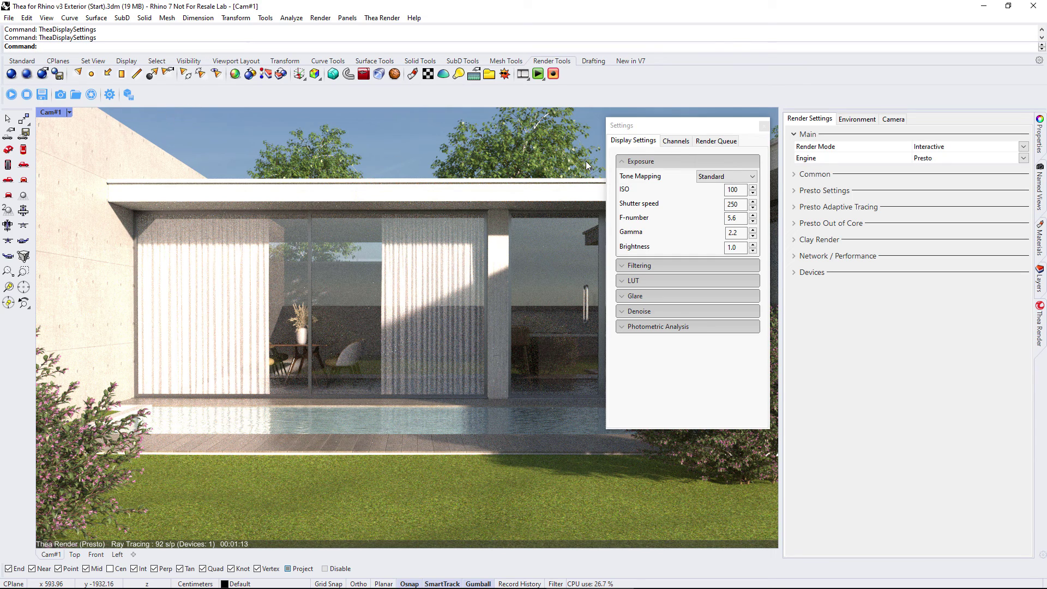
pyautogui.click(727, 176)
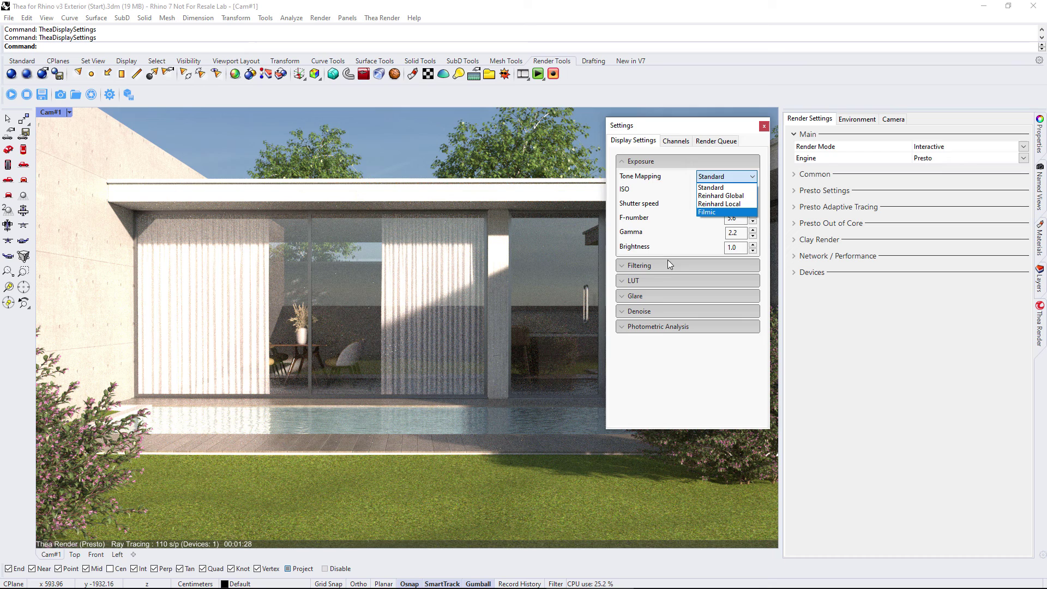
pyautogui.click(652, 281)
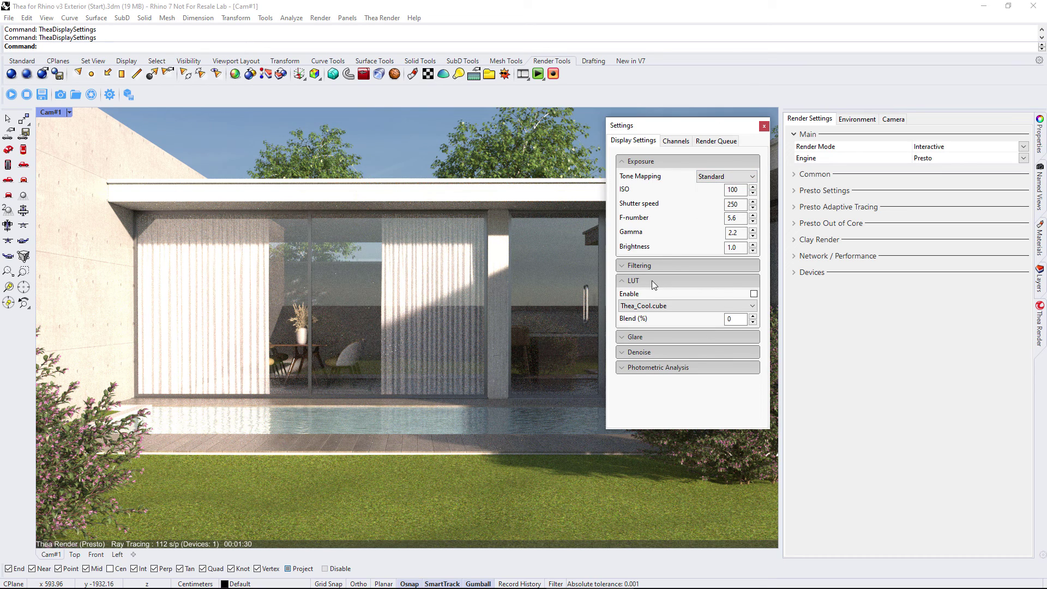
pyautogui.click(669, 305)
pyautogui.click(666, 324)
pyautogui.click(753, 294)
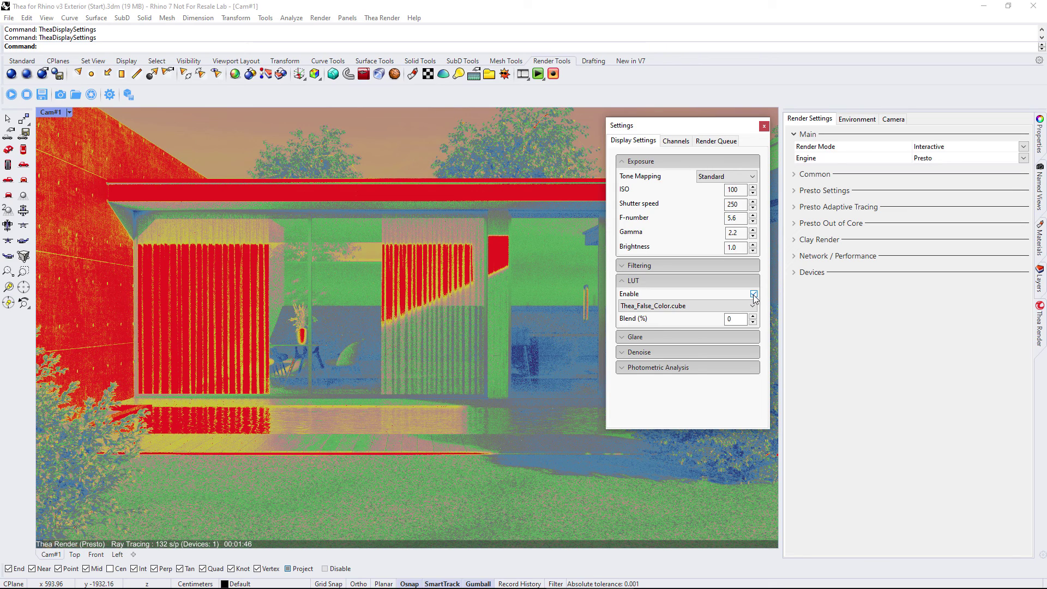
# Step: Use Filmic tone mapping with Shadows 5%, ISO 45, Highlights 70%, then disable the false-colour LUT
pyautogui.click(726, 177)
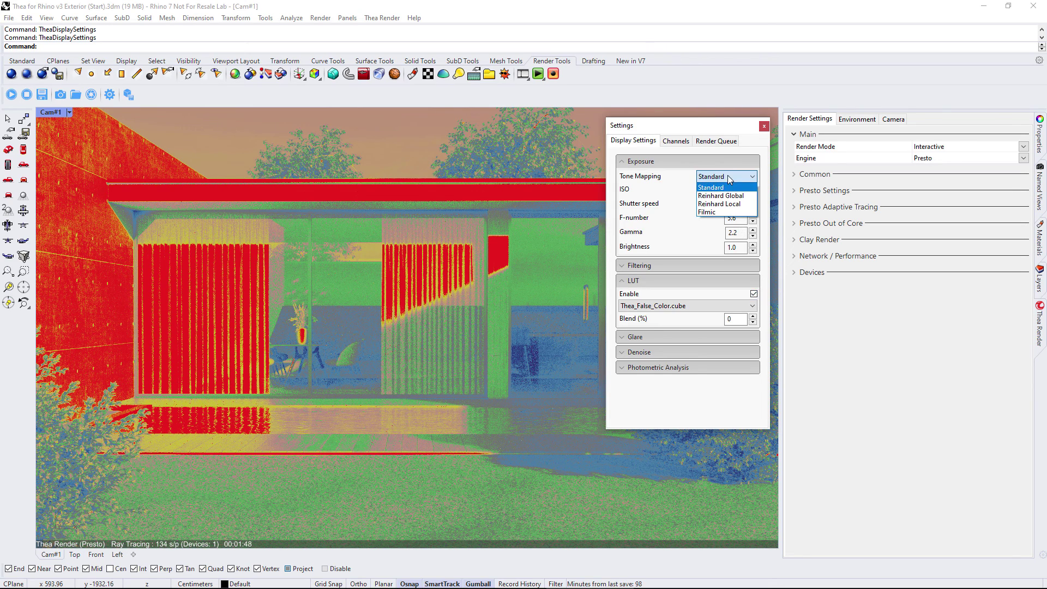
pyautogui.click(707, 212)
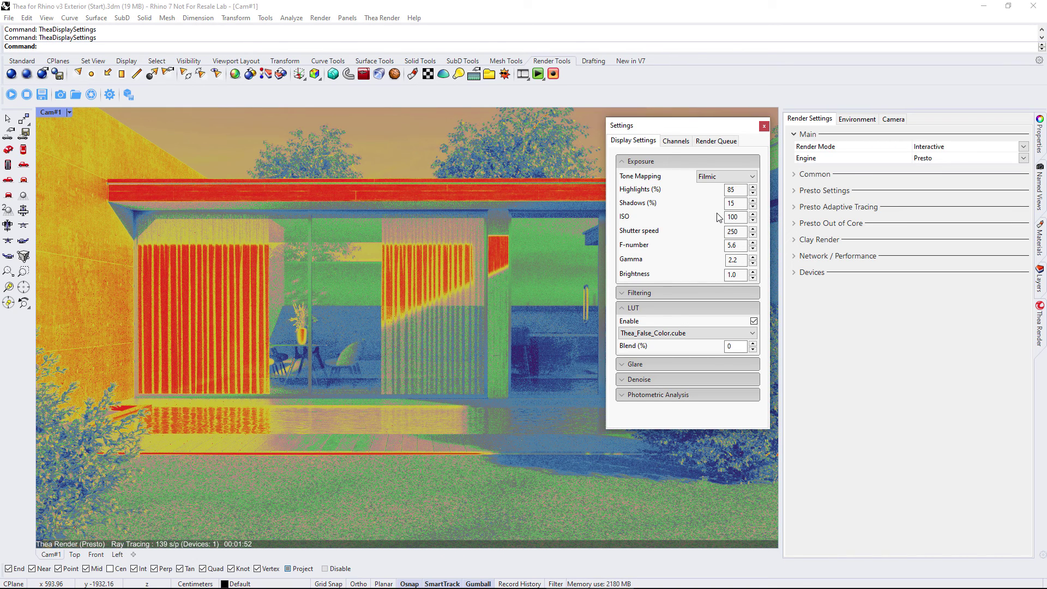
pyautogui.doubleClick(733, 203)
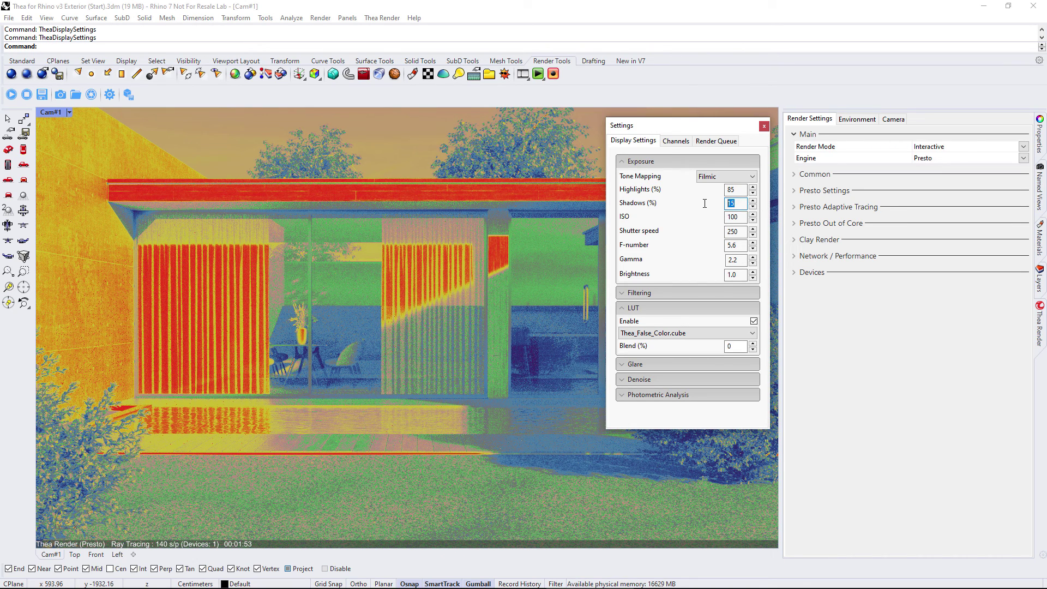
pyautogui.write('5')
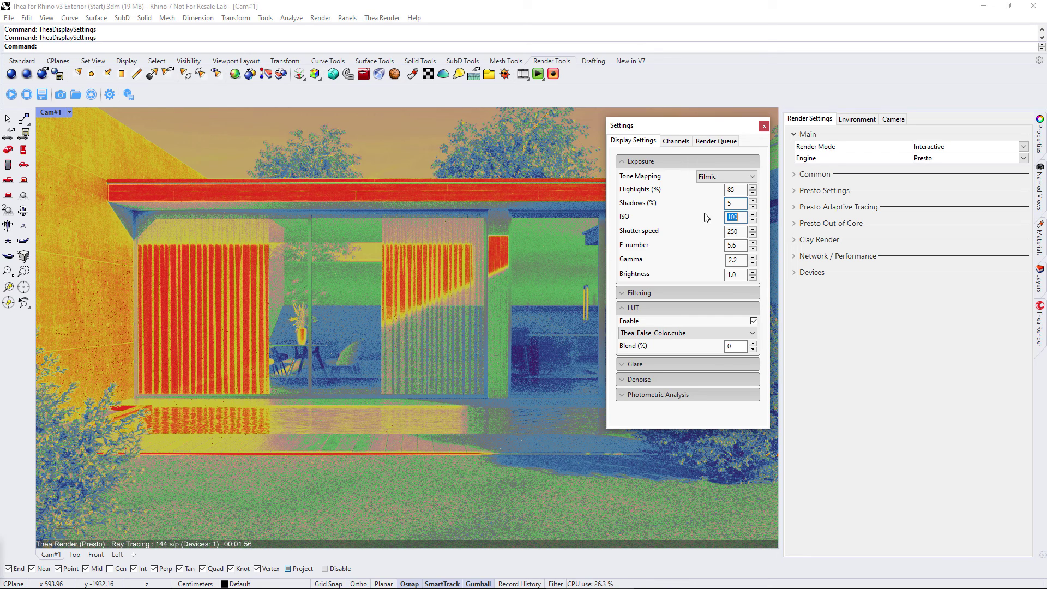
pyautogui.doubleClick(732, 217)
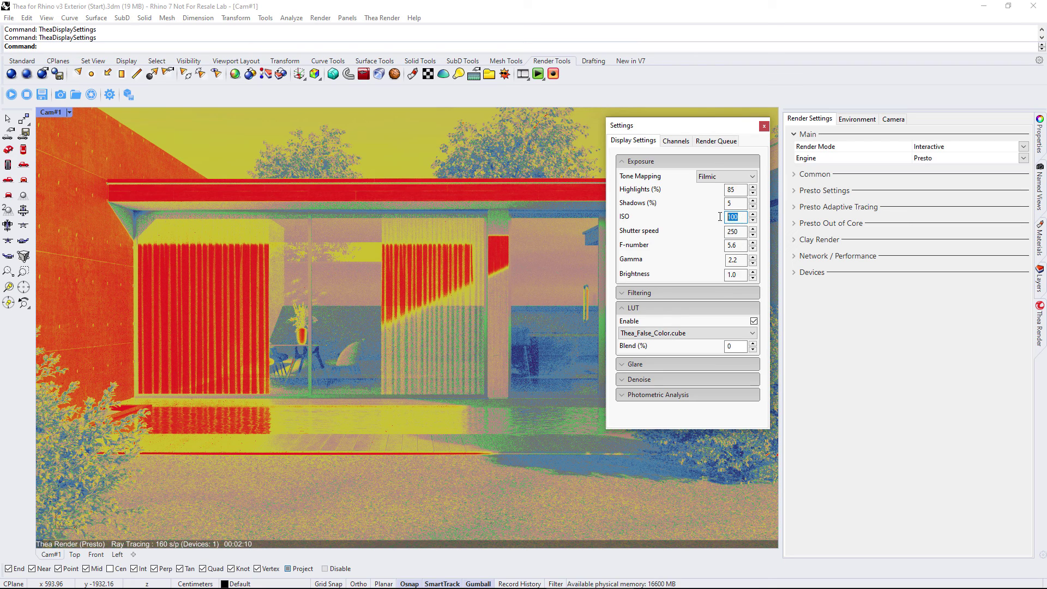
pyautogui.write('60')
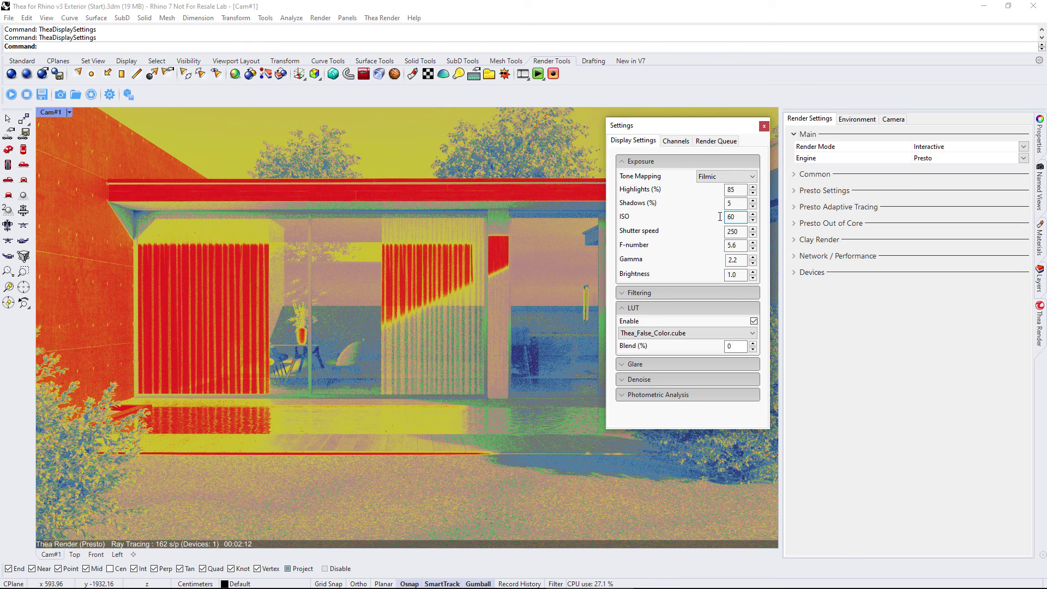
pyautogui.press('Tab')
pyautogui.doubleClick(736, 217)
pyautogui.write('45')
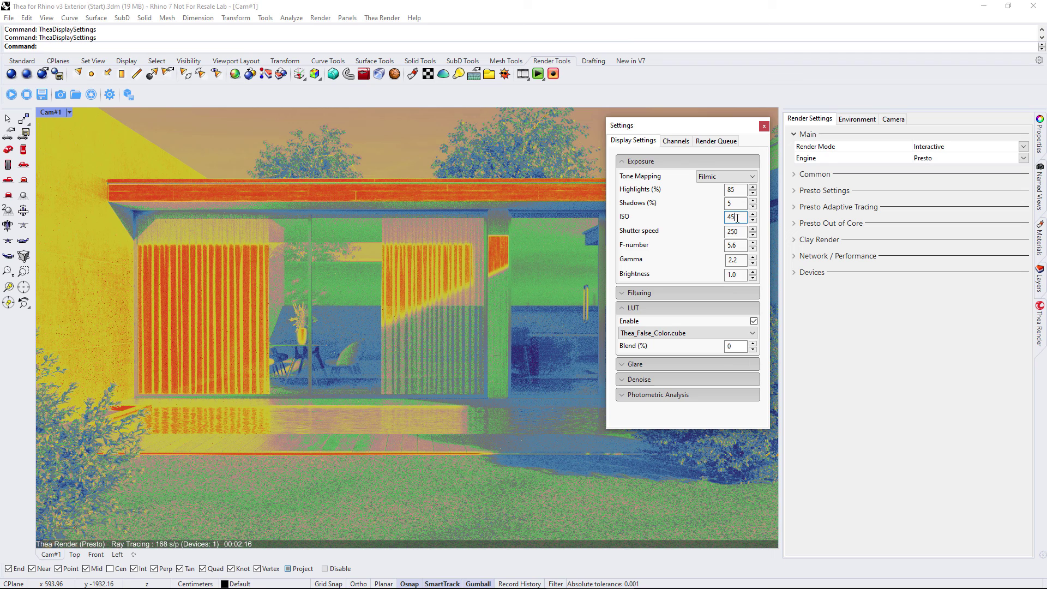
pyautogui.click(735, 232)
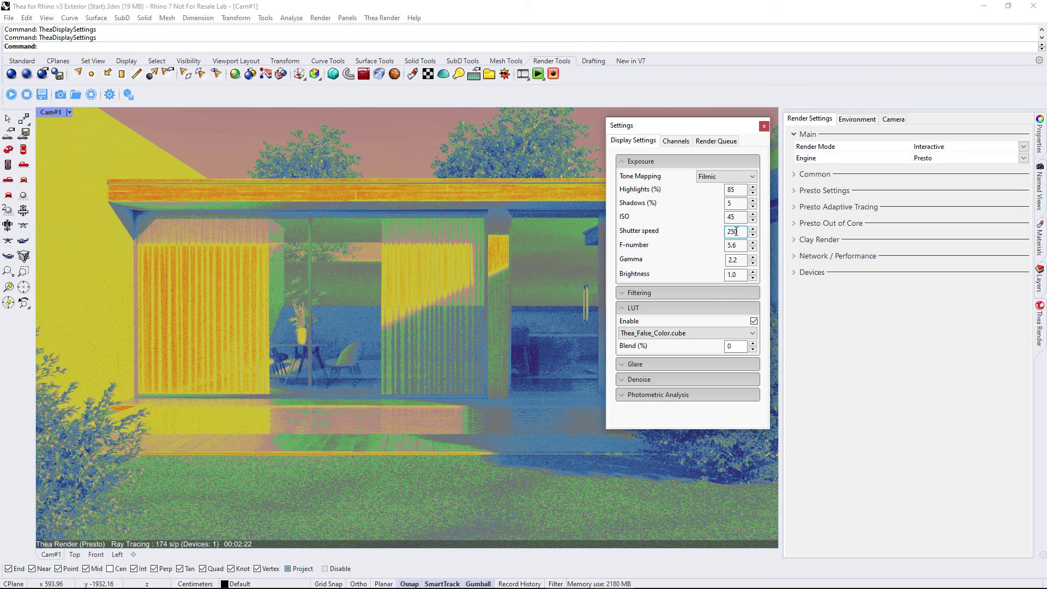
pyautogui.click(736, 190)
pyautogui.moveTo(736, 191); pyautogui.dragTo(719, 190)
pyautogui.write('70')
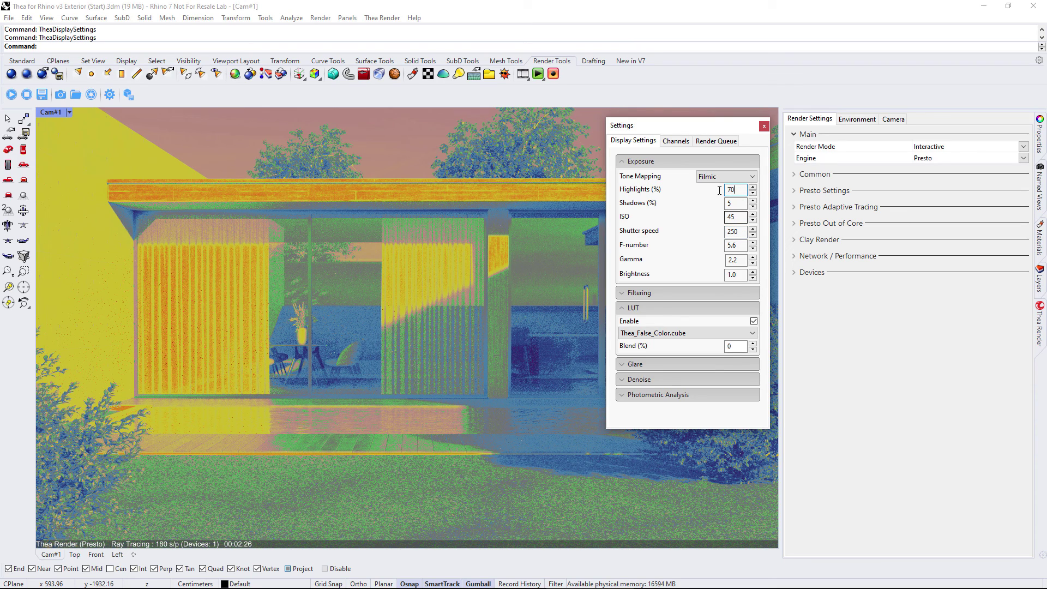
pyautogui.press('Tab')
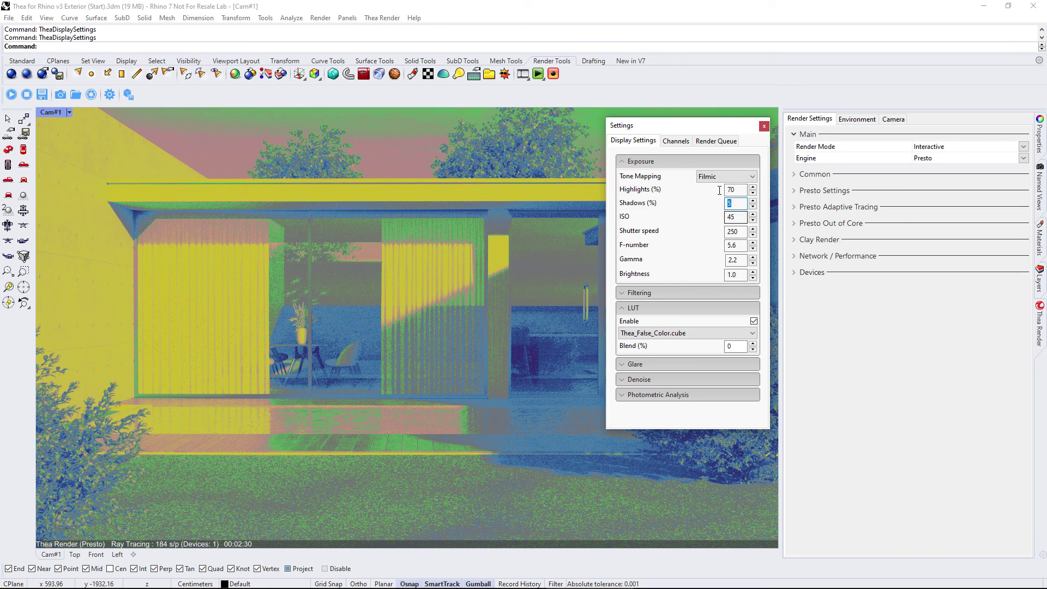
pyautogui.click(753, 320)
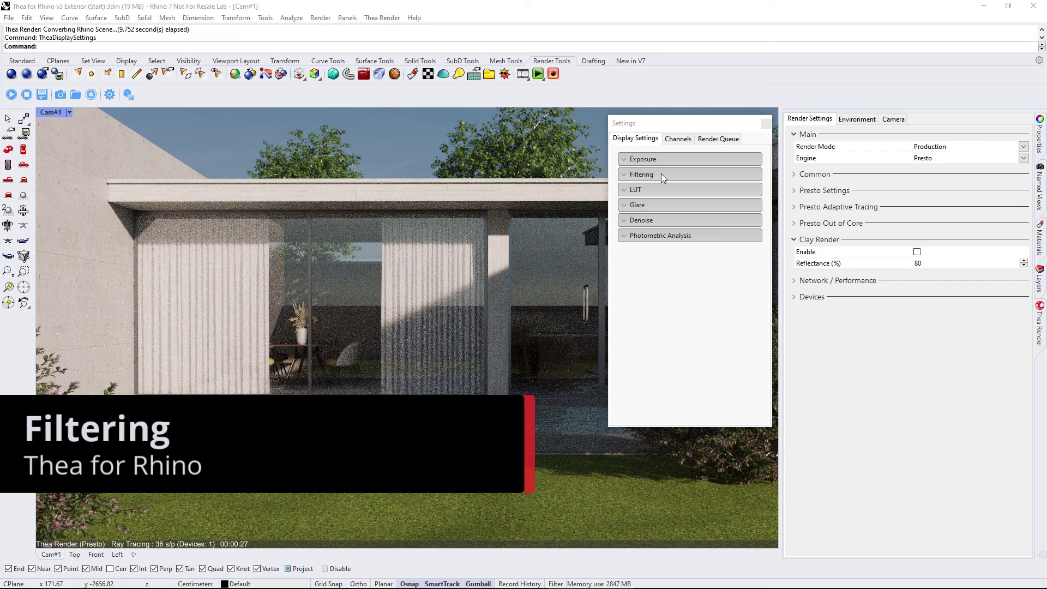
# Step: Enable 20% vignetting and enter a 7500 K white balance, leaving white balance unchecked
pyautogui.click(661, 174)
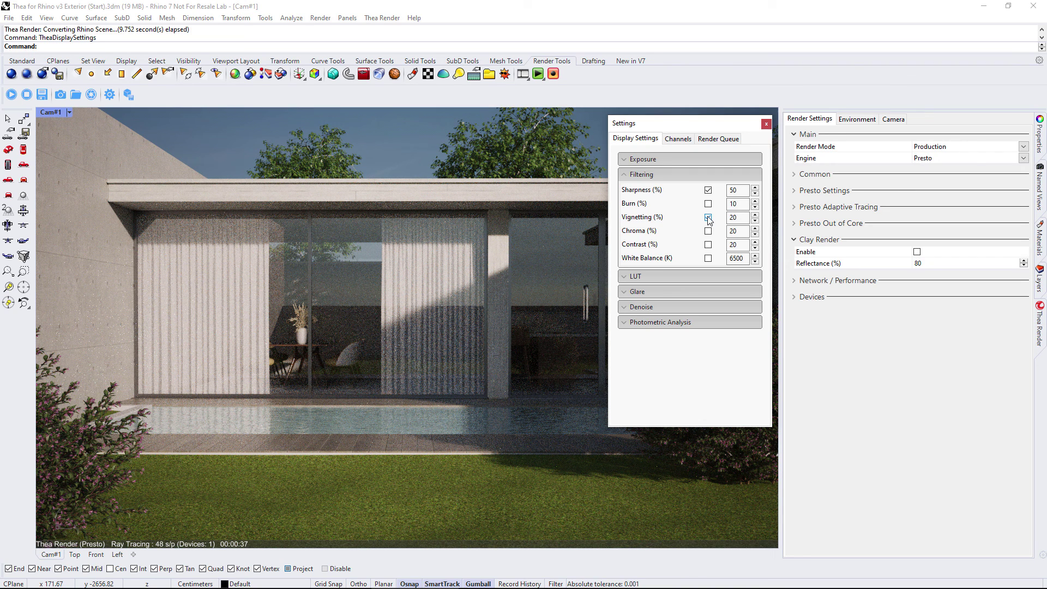
pyautogui.click(708, 217)
pyautogui.click(708, 258)
pyautogui.doubleClick(736, 259)
pyautogui.write('7500')
pyautogui.click(738, 244)
pyautogui.click(708, 258)
pyautogui.click(641, 174)
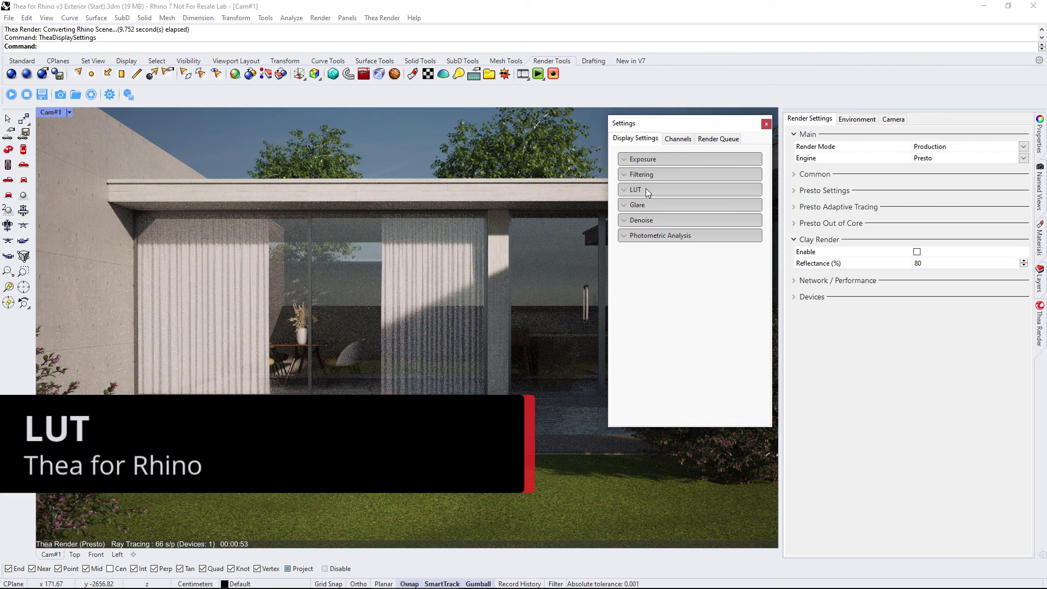
# Step: Enable the display LUT, trying Thea_Sepia_Cold.cube before settling on Thea_Vintage.cube
pyautogui.click(645, 189)
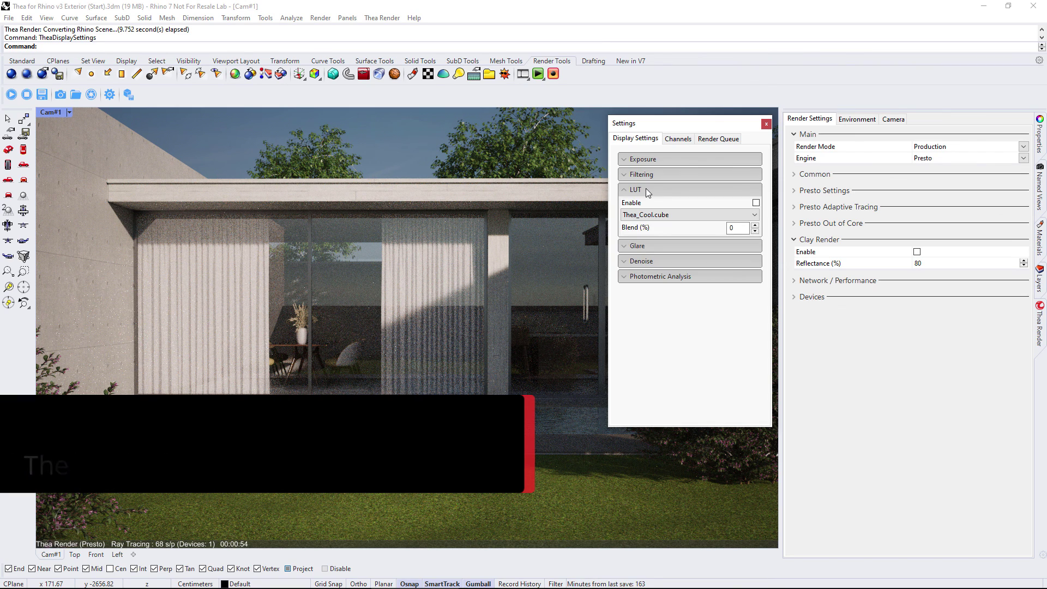
pyautogui.click(757, 203)
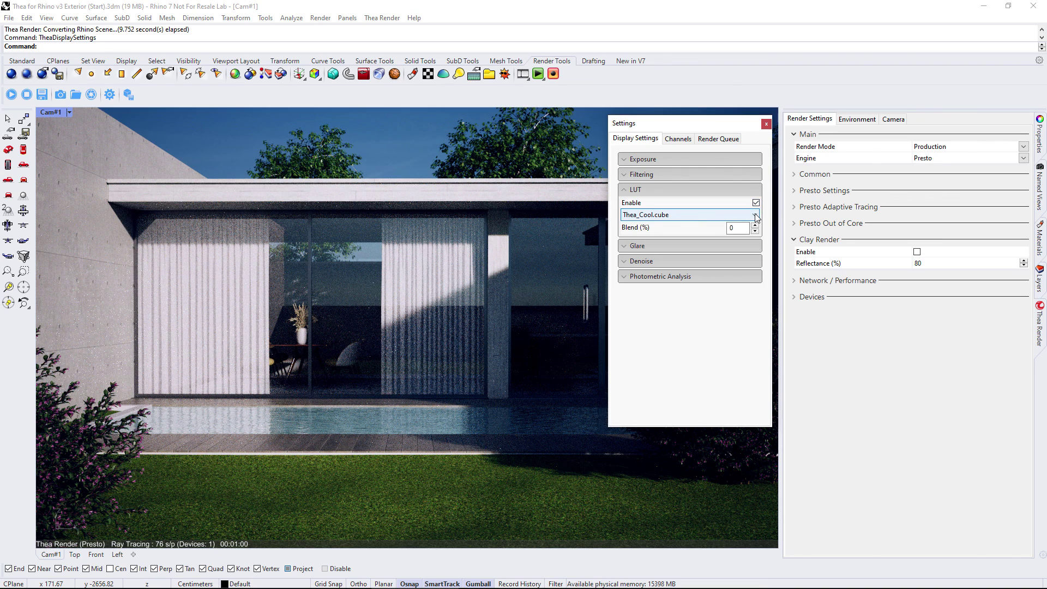
pyautogui.click(754, 214)
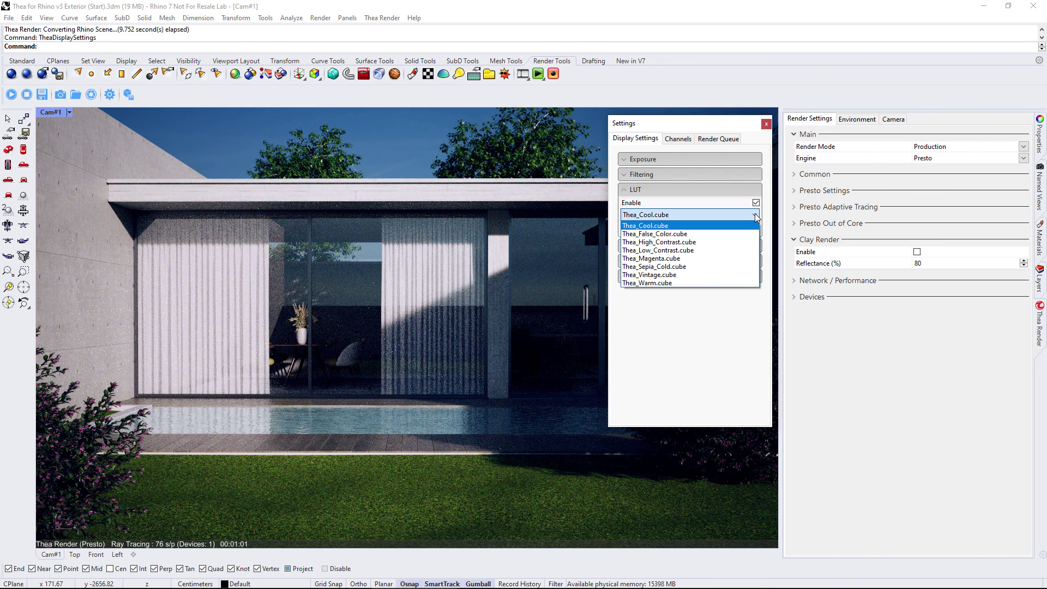
pyautogui.click(680, 267)
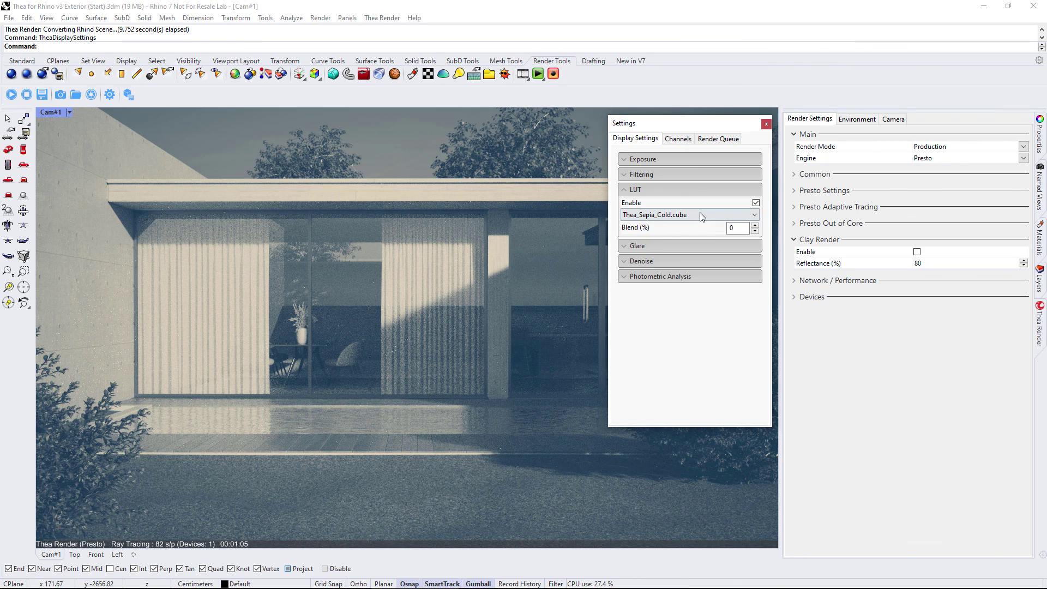
pyautogui.click(699, 214)
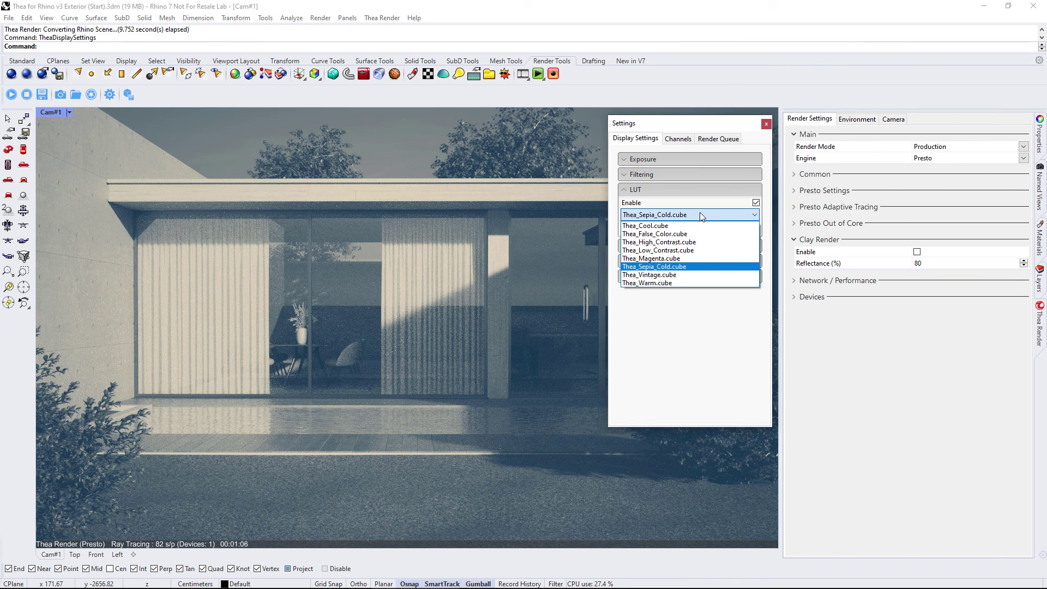
pyautogui.click(671, 274)
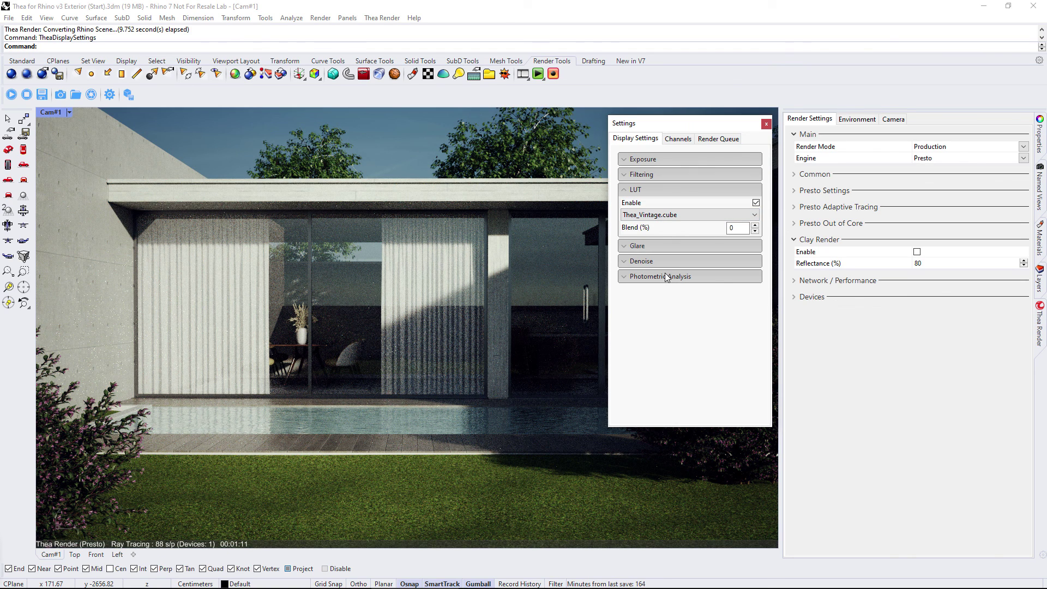
# Step: Enable denoising with NVIDIA OptiX as the denoiser
pyautogui.click(646, 189)
pyautogui.click(658, 220)
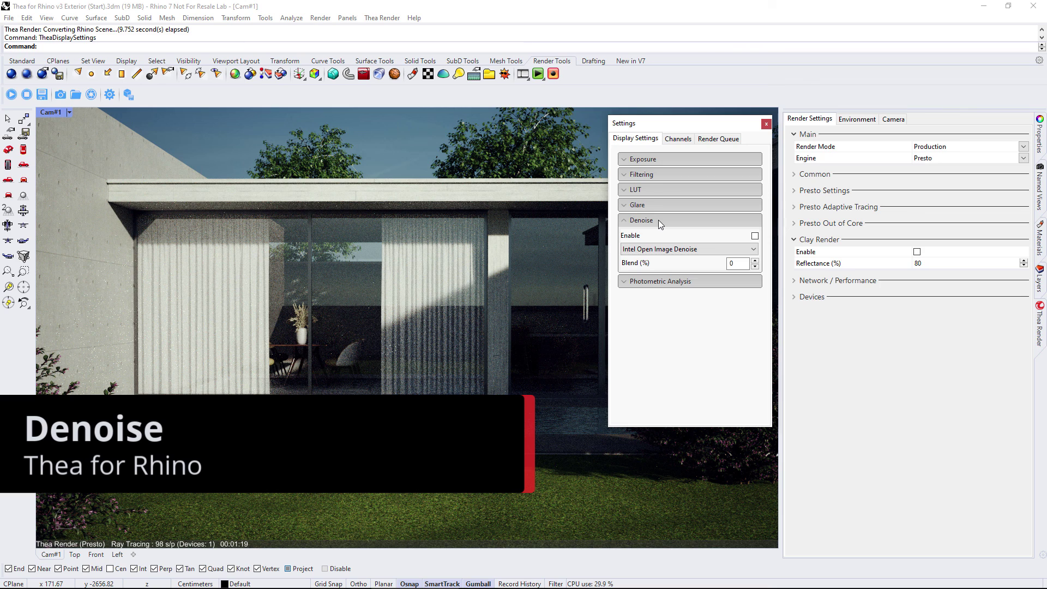
pyautogui.click(688, 248)
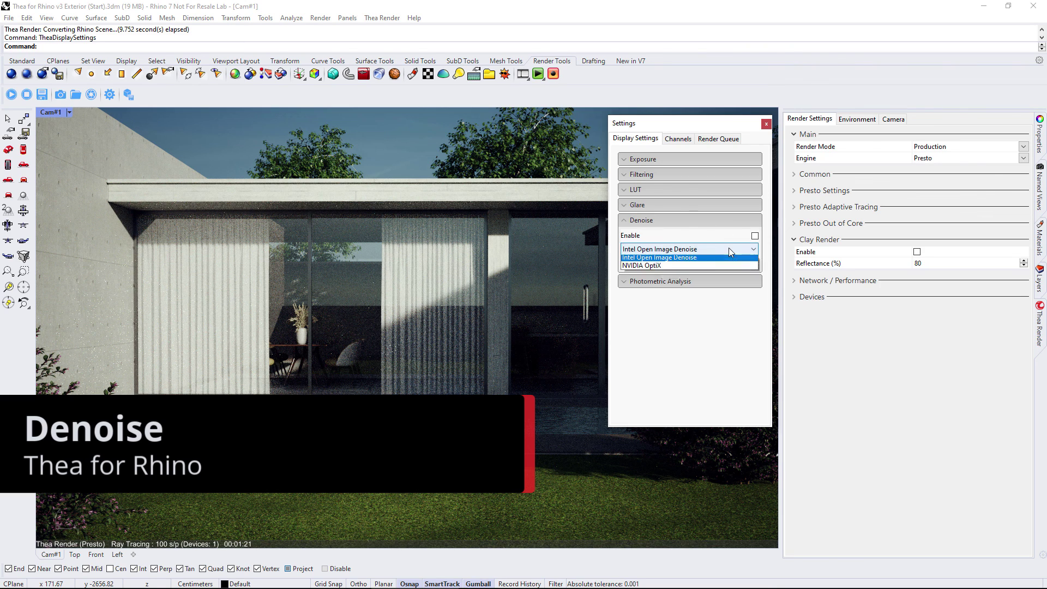
pyautogui.click(656, 267)
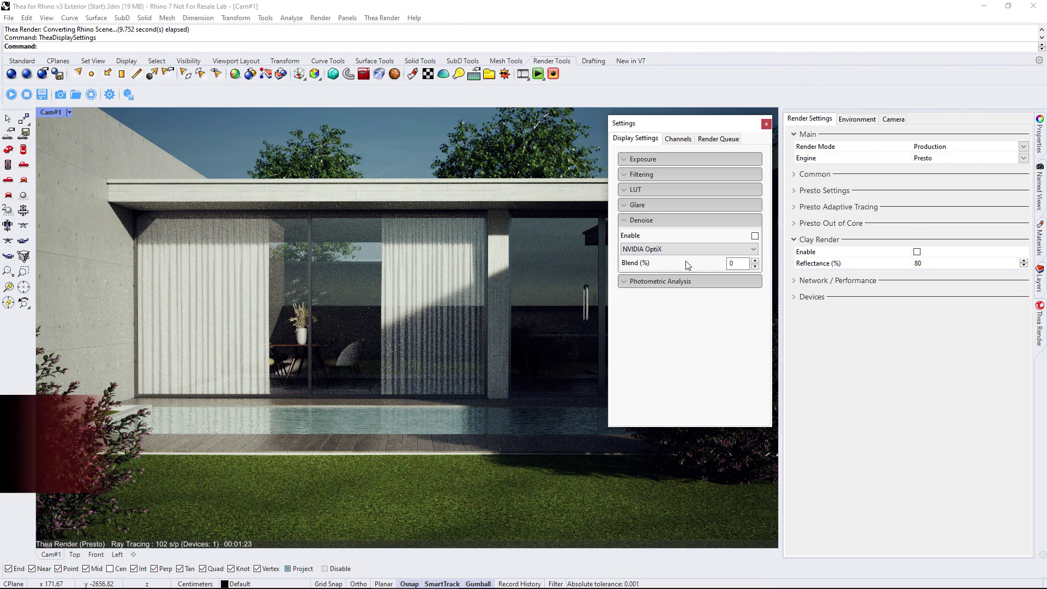
pyautogui.click(754, 236)
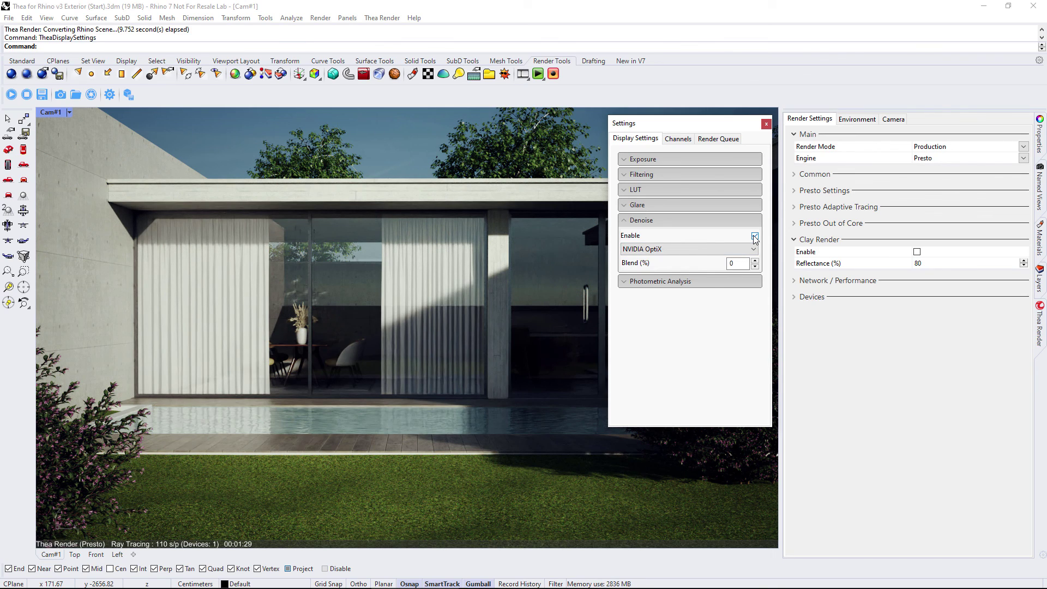
# Step: Turn denoising back off and close the Thea display settings
pyautogui.click(755, 238)
pyautogui.click(668, 220)
pyautogui.click(766, 124)
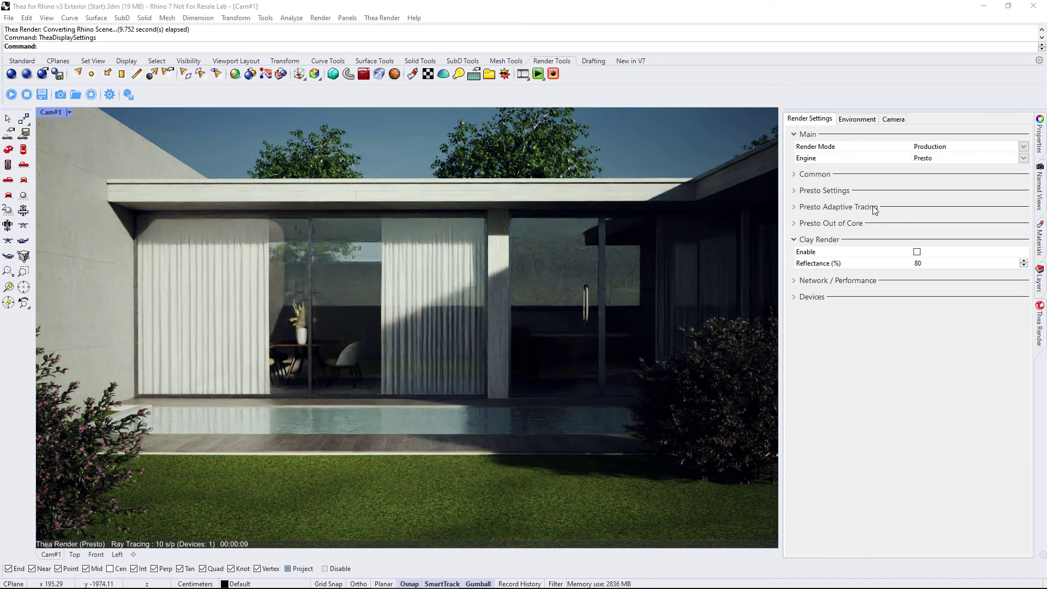
# Step: Enable Clay Render and edit its Reflectance value of 80
pyautogui.click(916, 251)
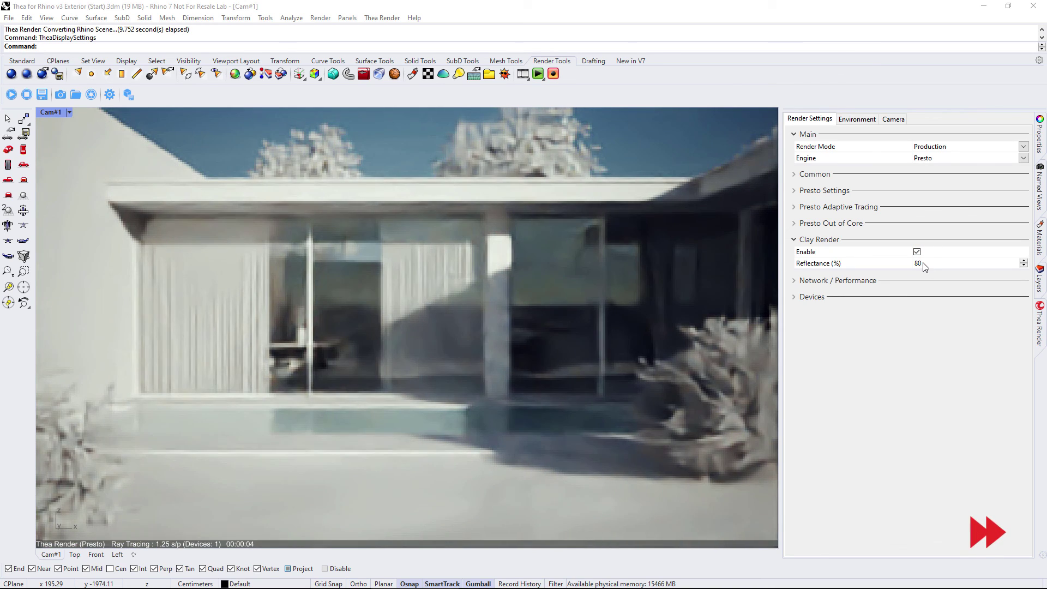
pyautogui.doubleClick(918, 262)
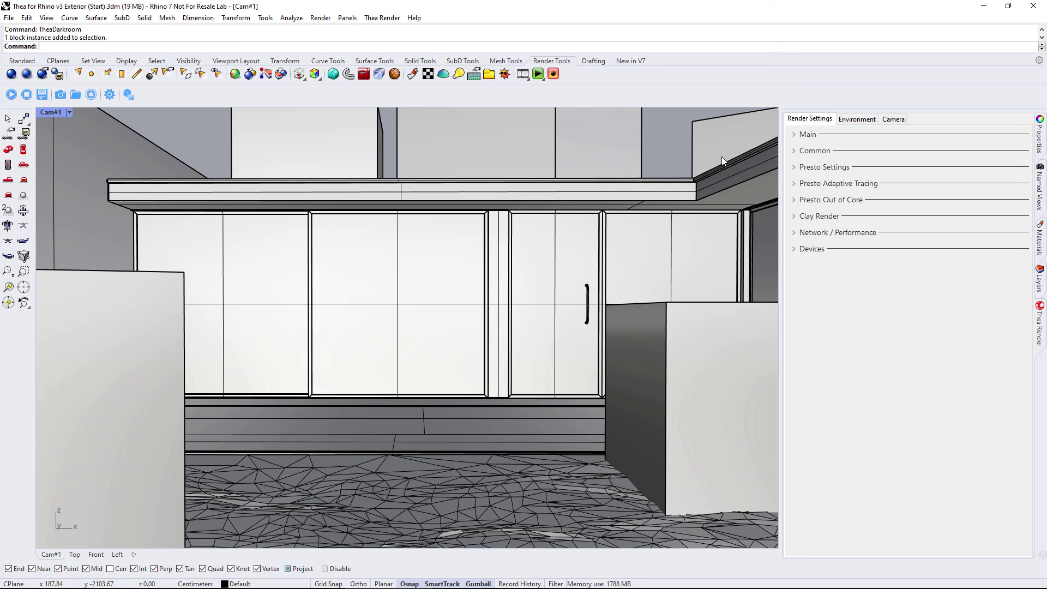
# Step: Set the camera width to 1280 (height 720) and send the scene to Thea Darkroom
pyautogui.click(893, 118)
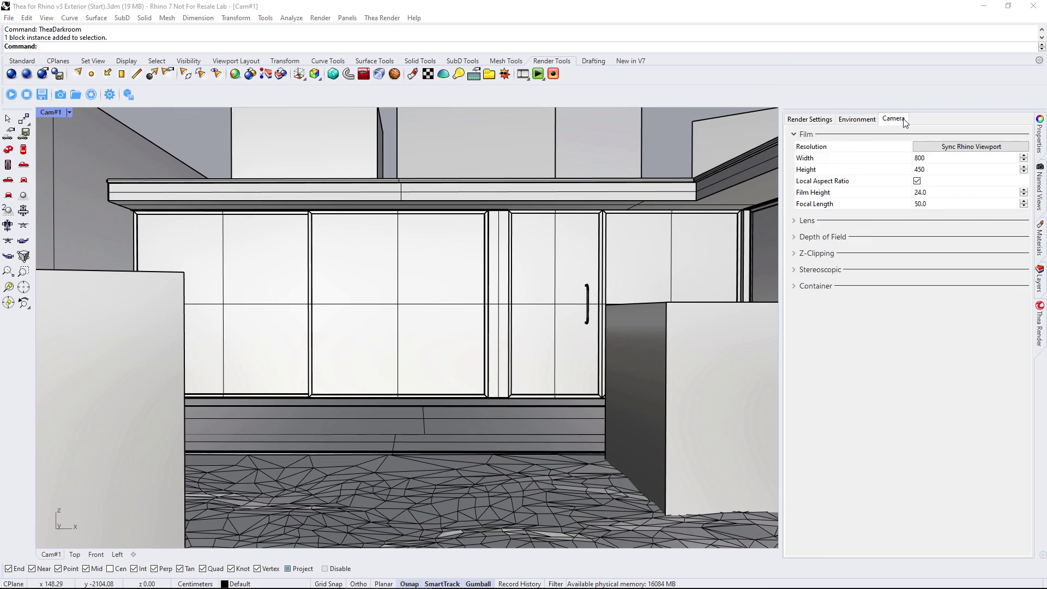
pyautogui.doubleClick(920, 157)
pyautogui.write('1280')
pyautogui.press('Return')
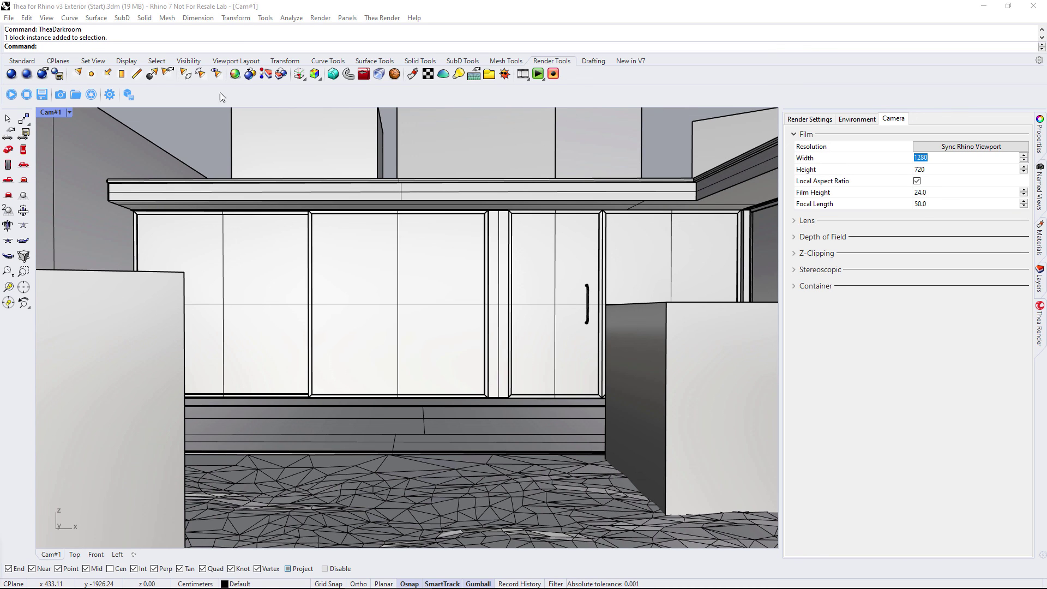
pyautogui.click(63, 93)
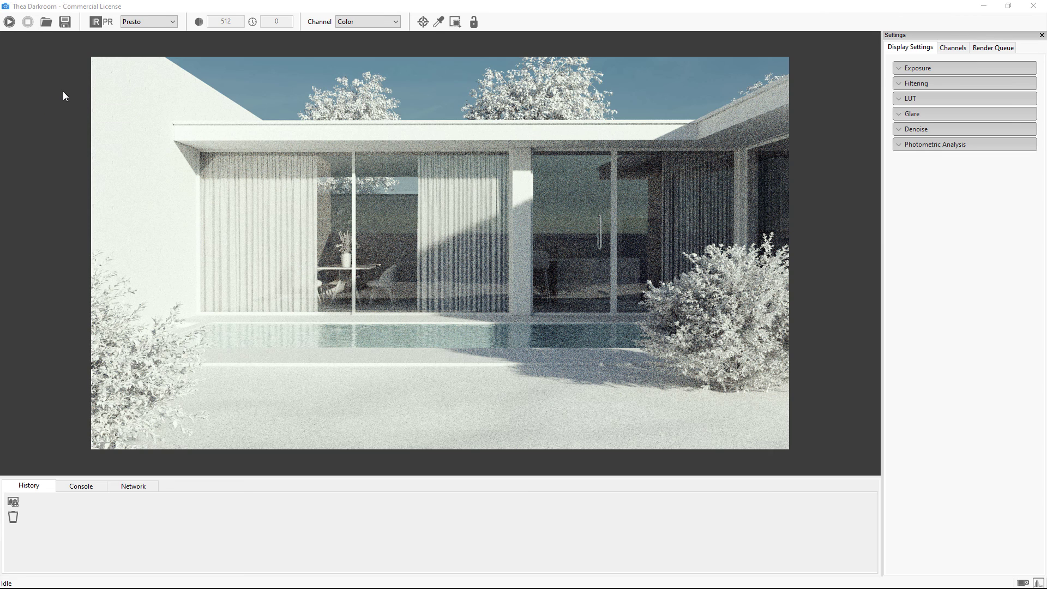
# Step: Start a 64-sample production render with Normal and Raw Diffuse (Denoise) channels enabled
pyautogui.click(106, 22)
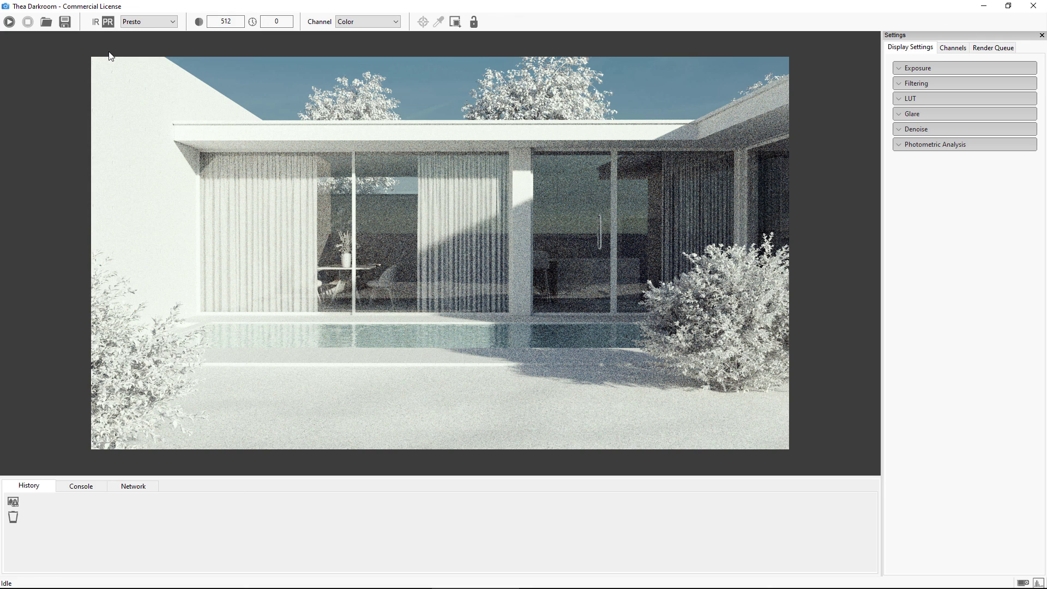
pyautogui.doubleClick(224, 21)
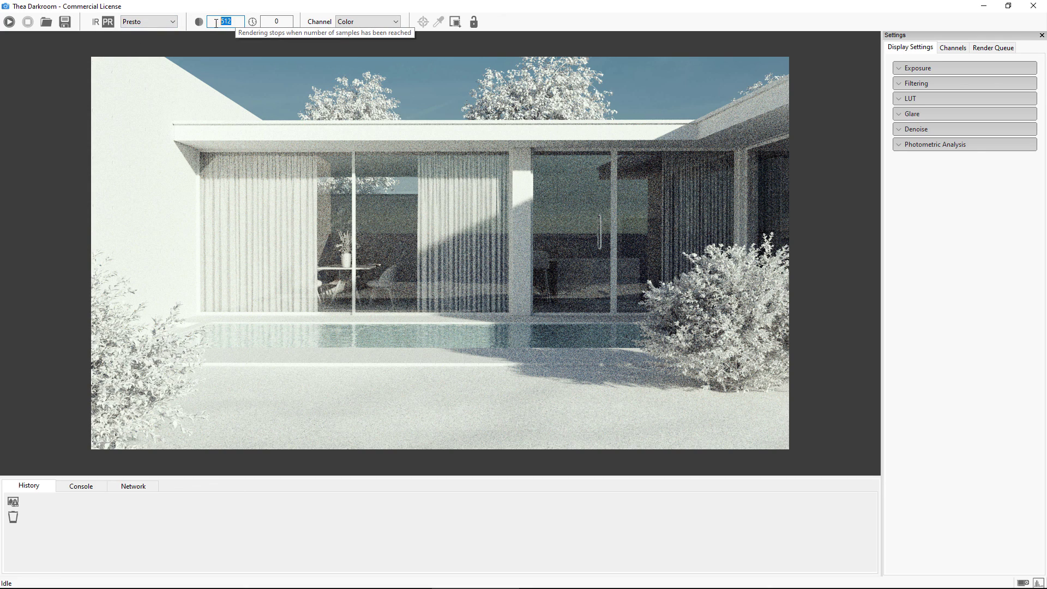
pyautogui.write('64')
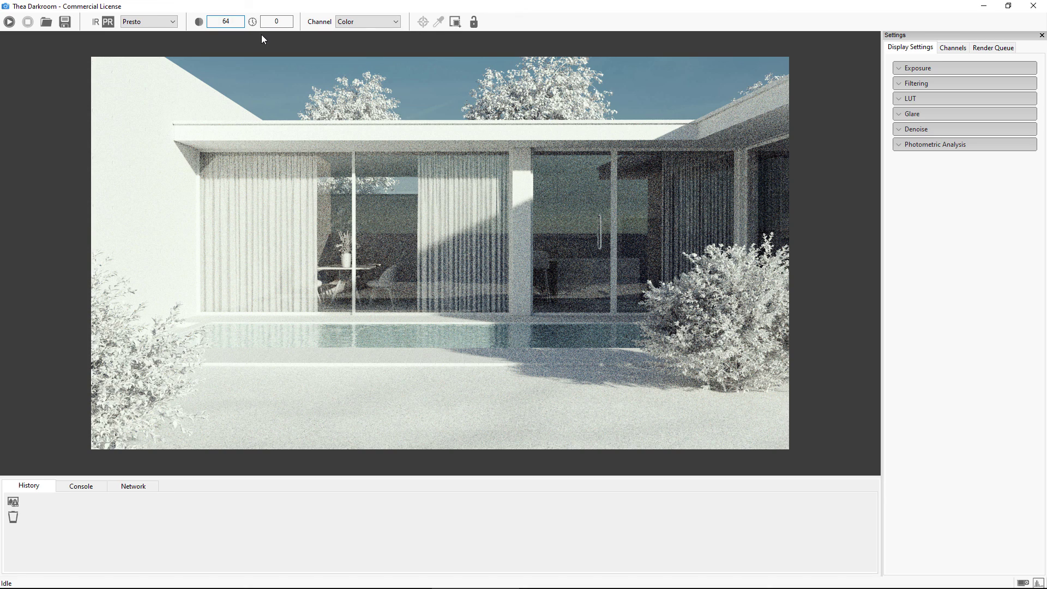
pyautogui.click(963, 53)
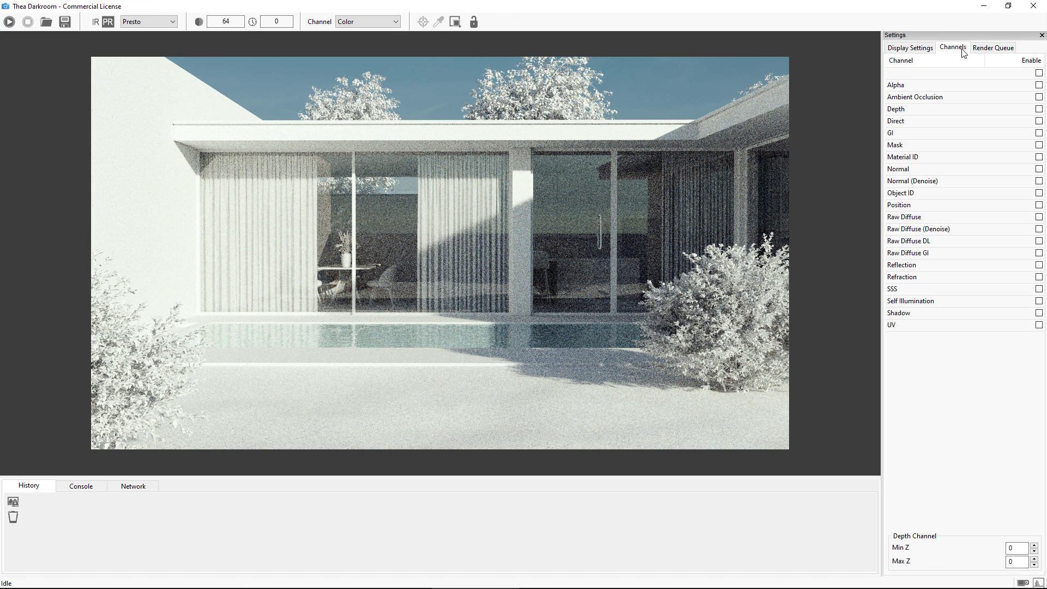
pyautogui.click(1038, 181)
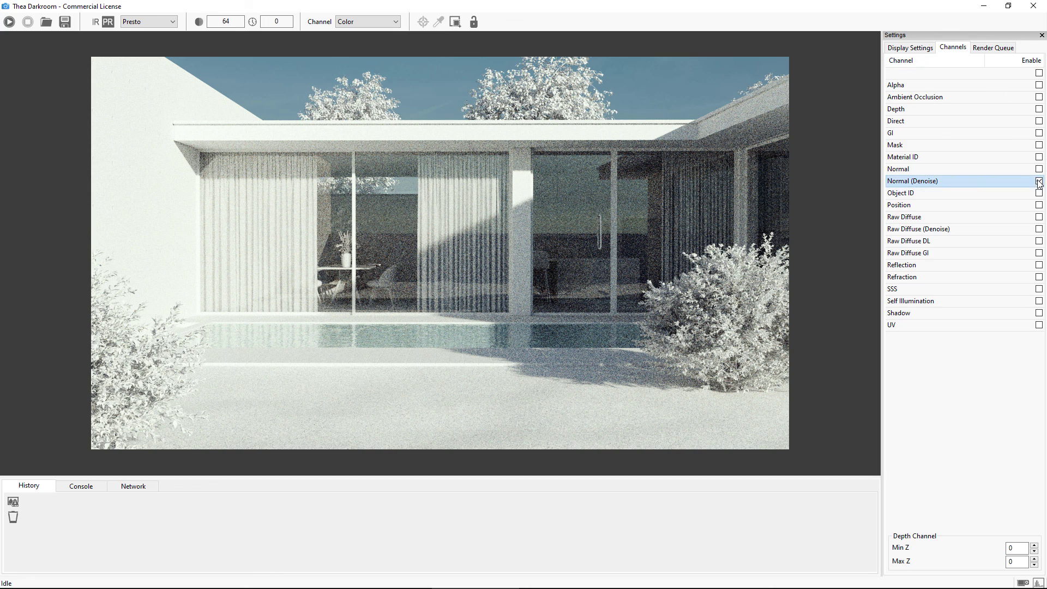
pyautogui.click(1038, 230)
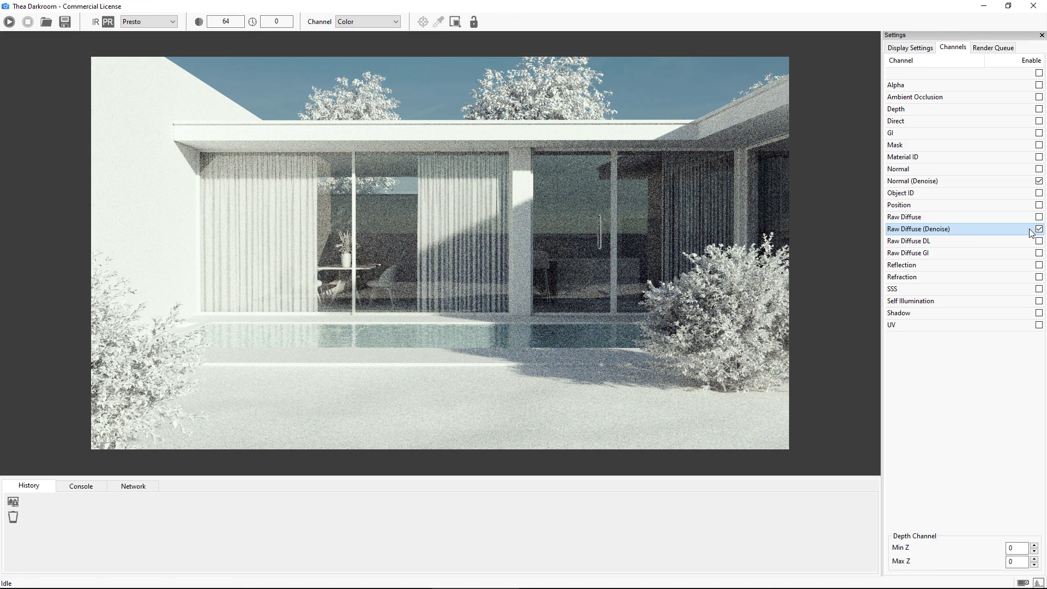
pyautogui.click(8, 21)
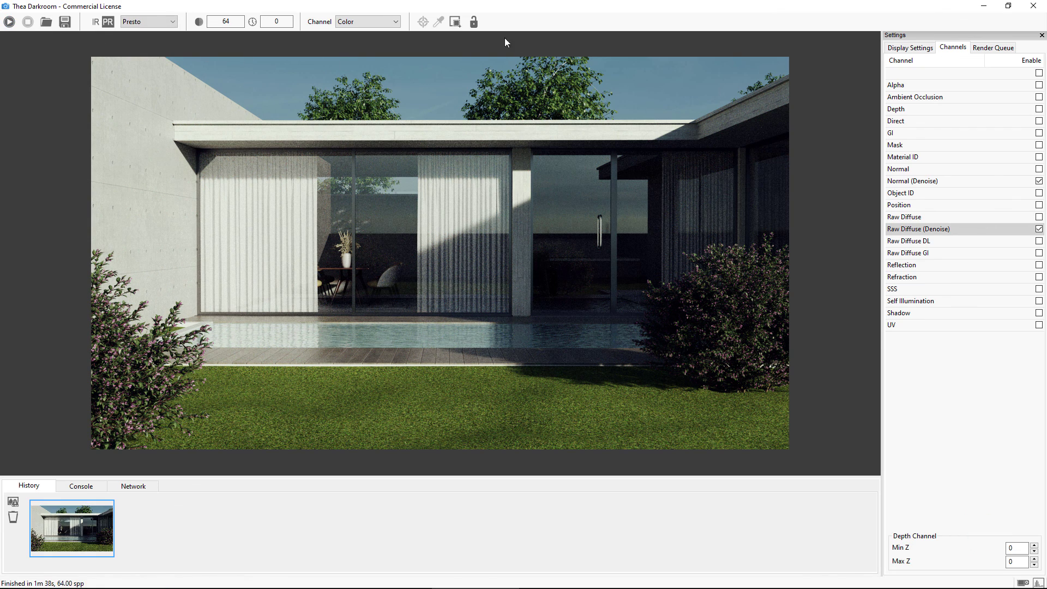
# Step: Enable Intel Open Image Denoise under Display Settings to denoise the finished render
pyautogui.click(910, 48)
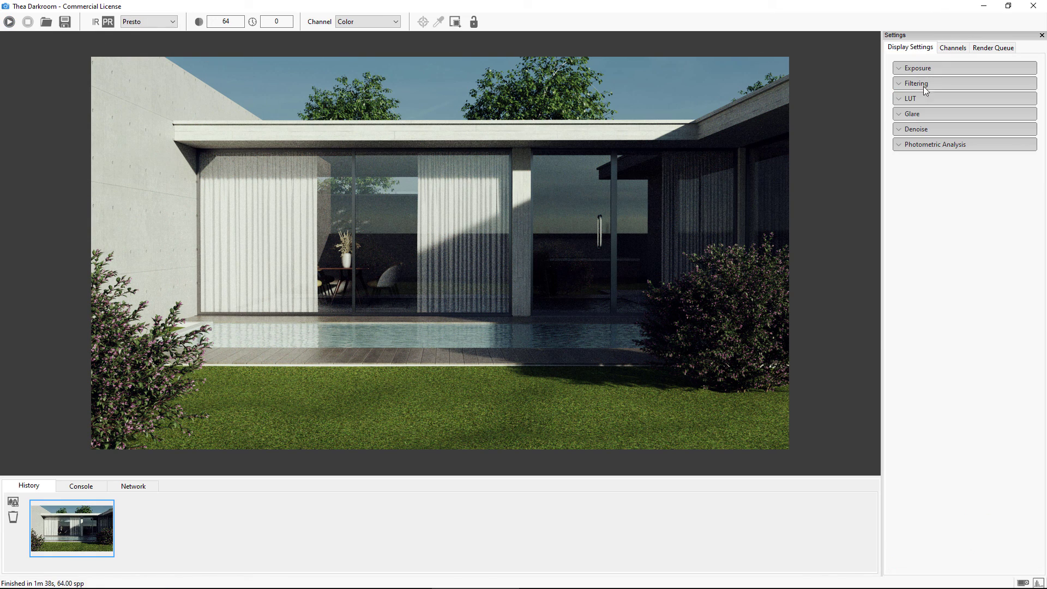
pyautogui.click(924, 131)
pyautogui.click(963, 158)
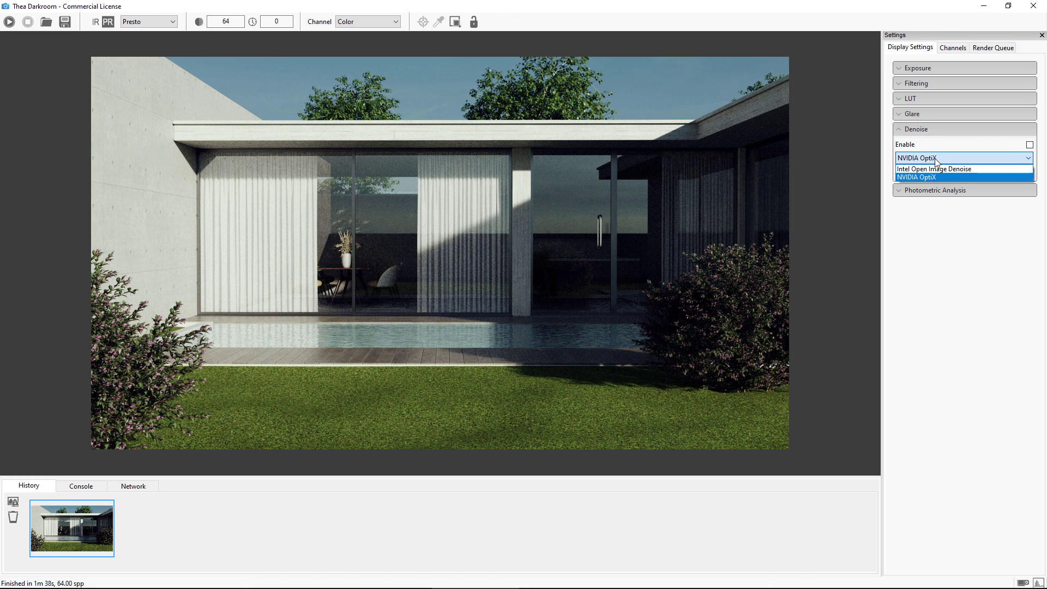
pyautogui.click(932, 170)
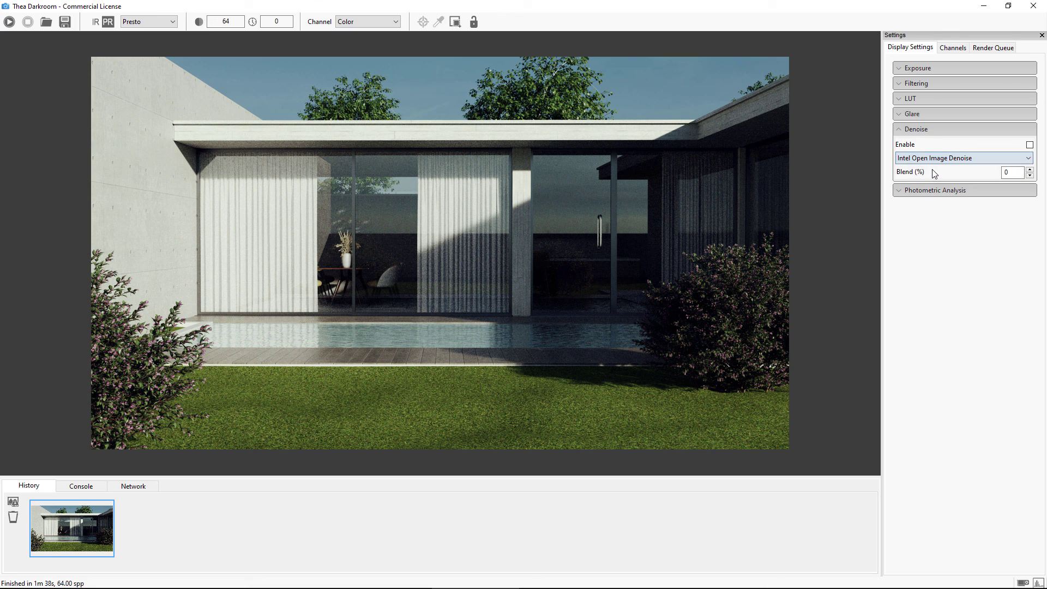
pyautogui.click(1030, 145)
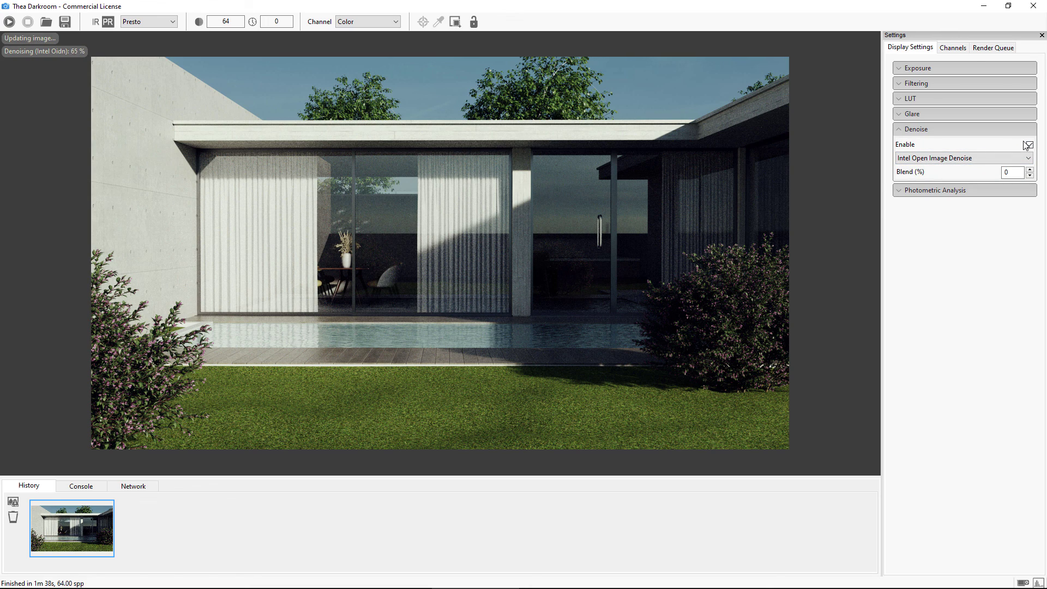